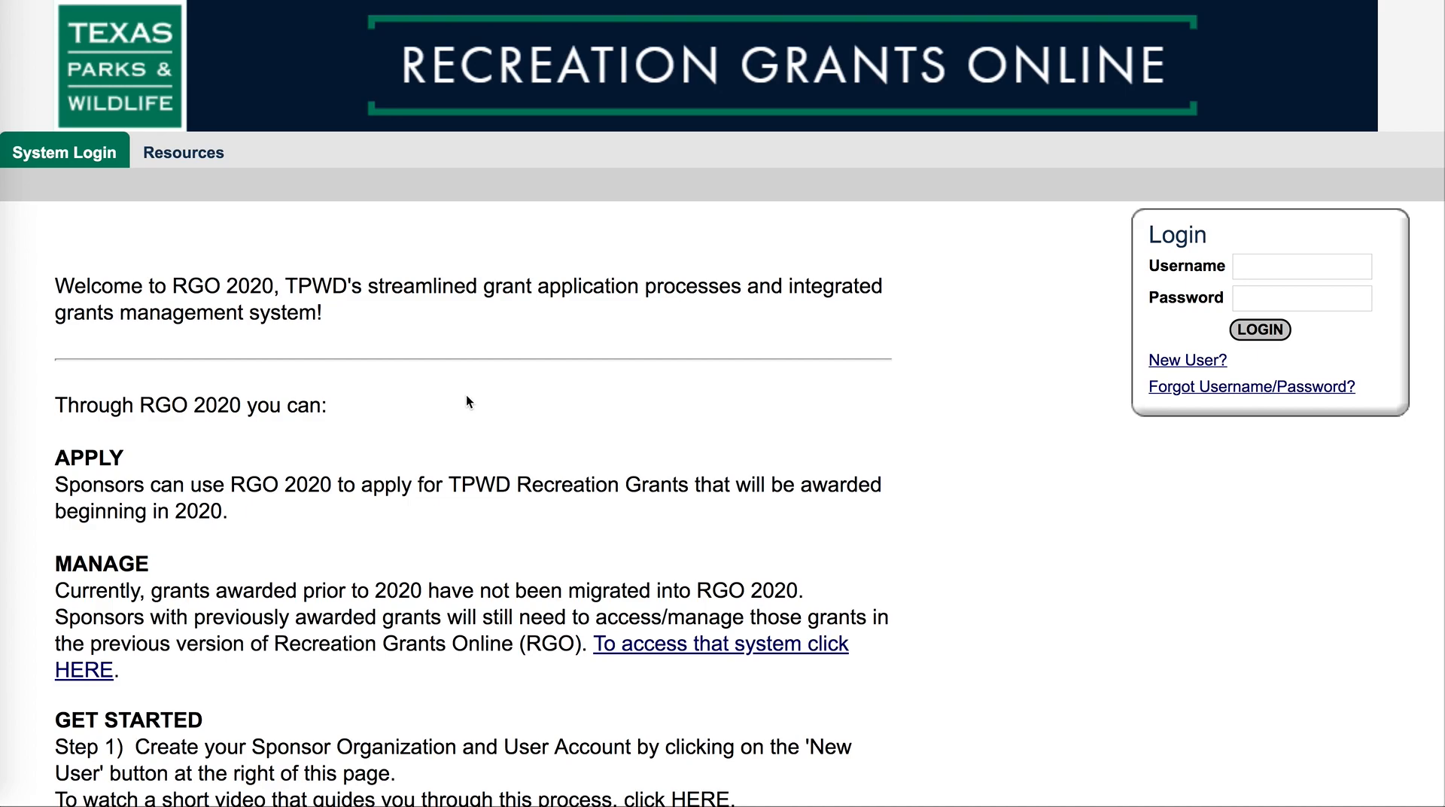
Open the Resources page and browse the site information and calendar
click(180, 155)
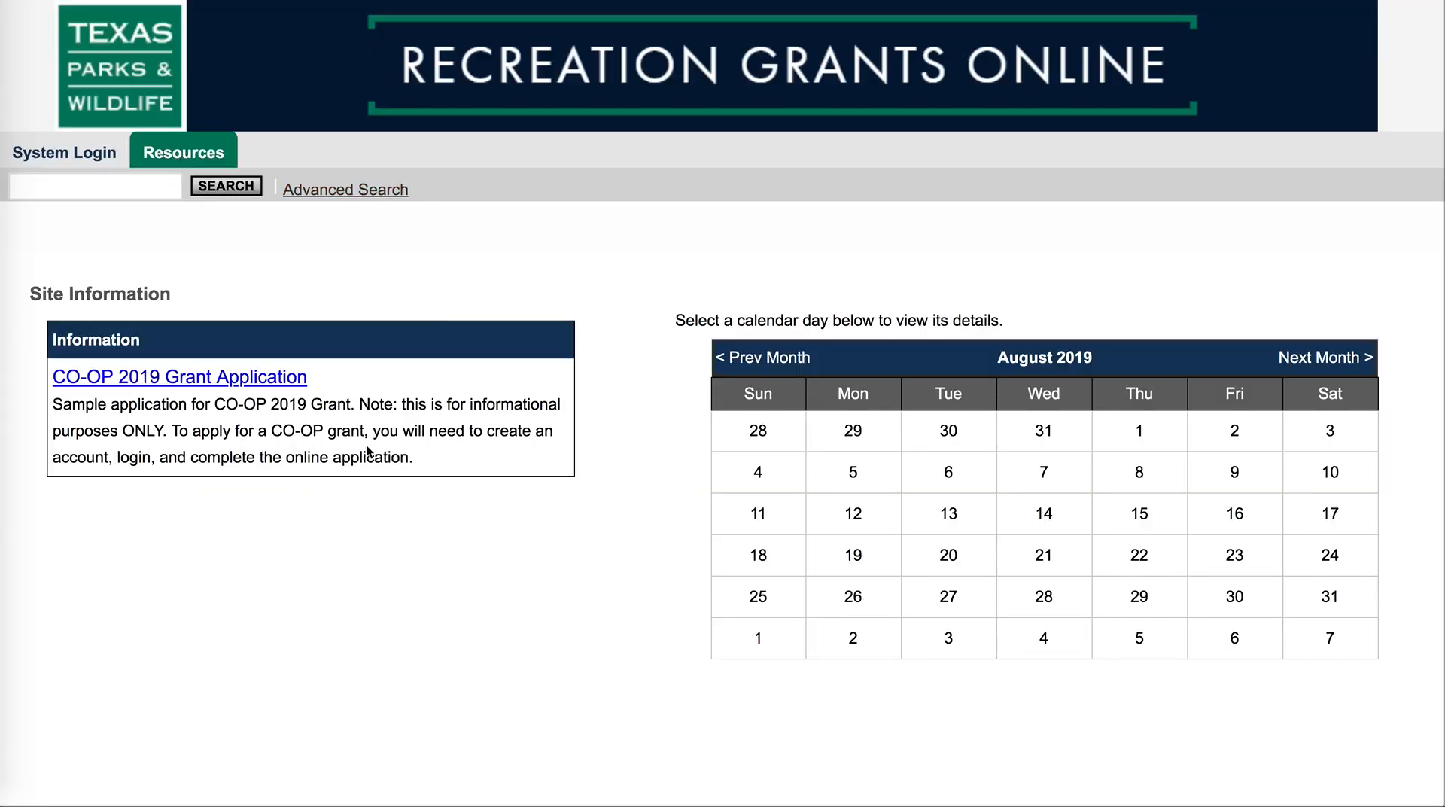
scroll(371, 453, down, 2)
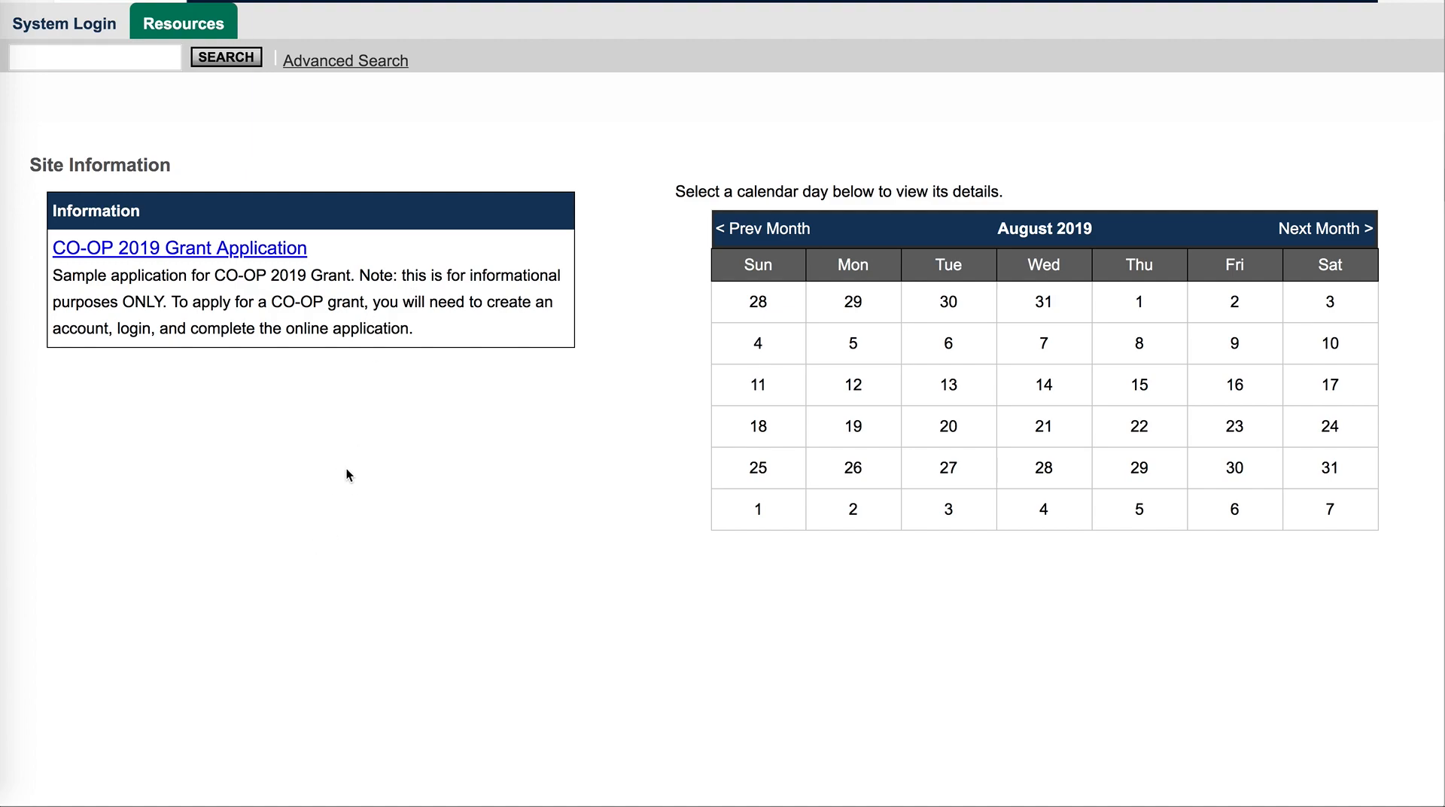
scroll(378, 337, up, 2)
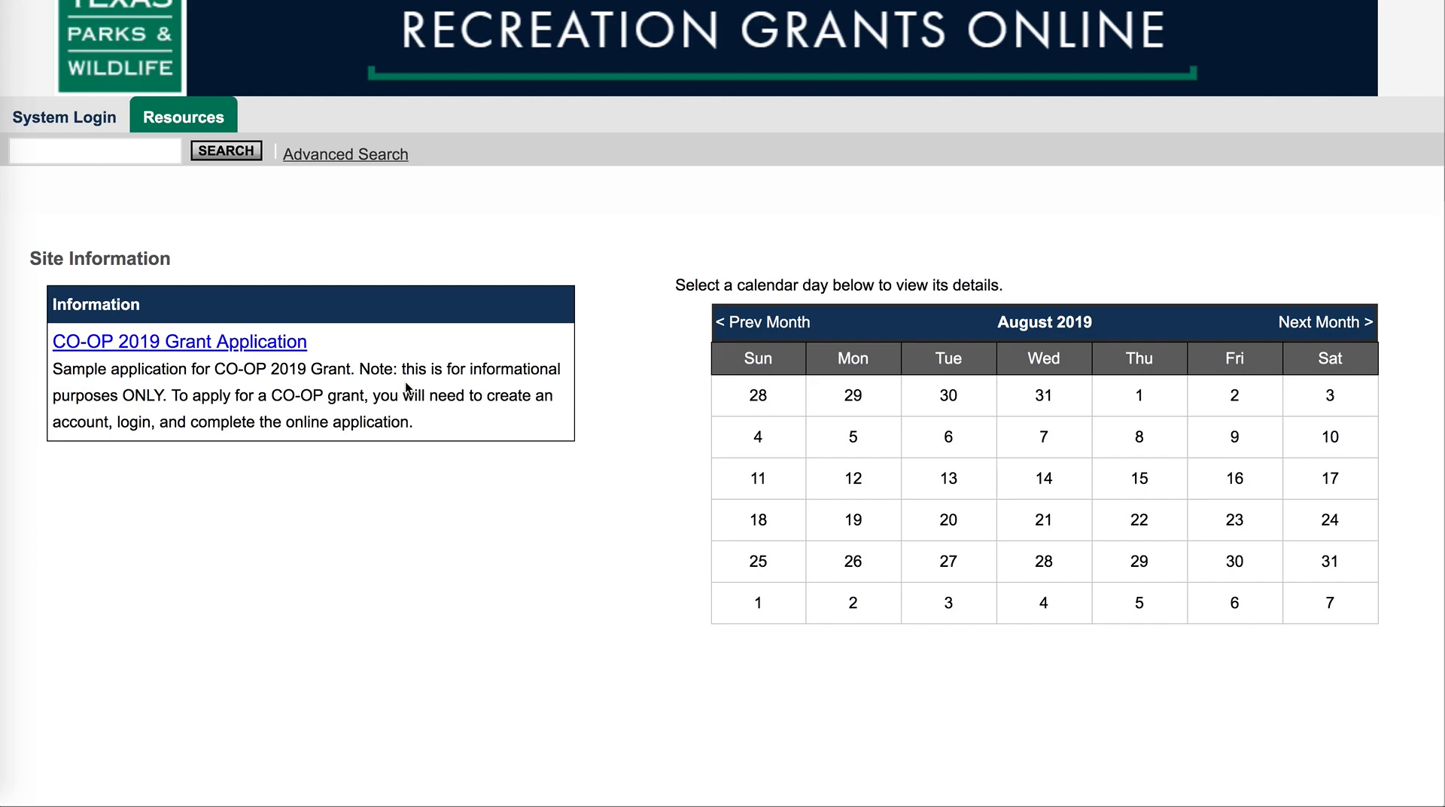
scroll(406, 385, up, 1)
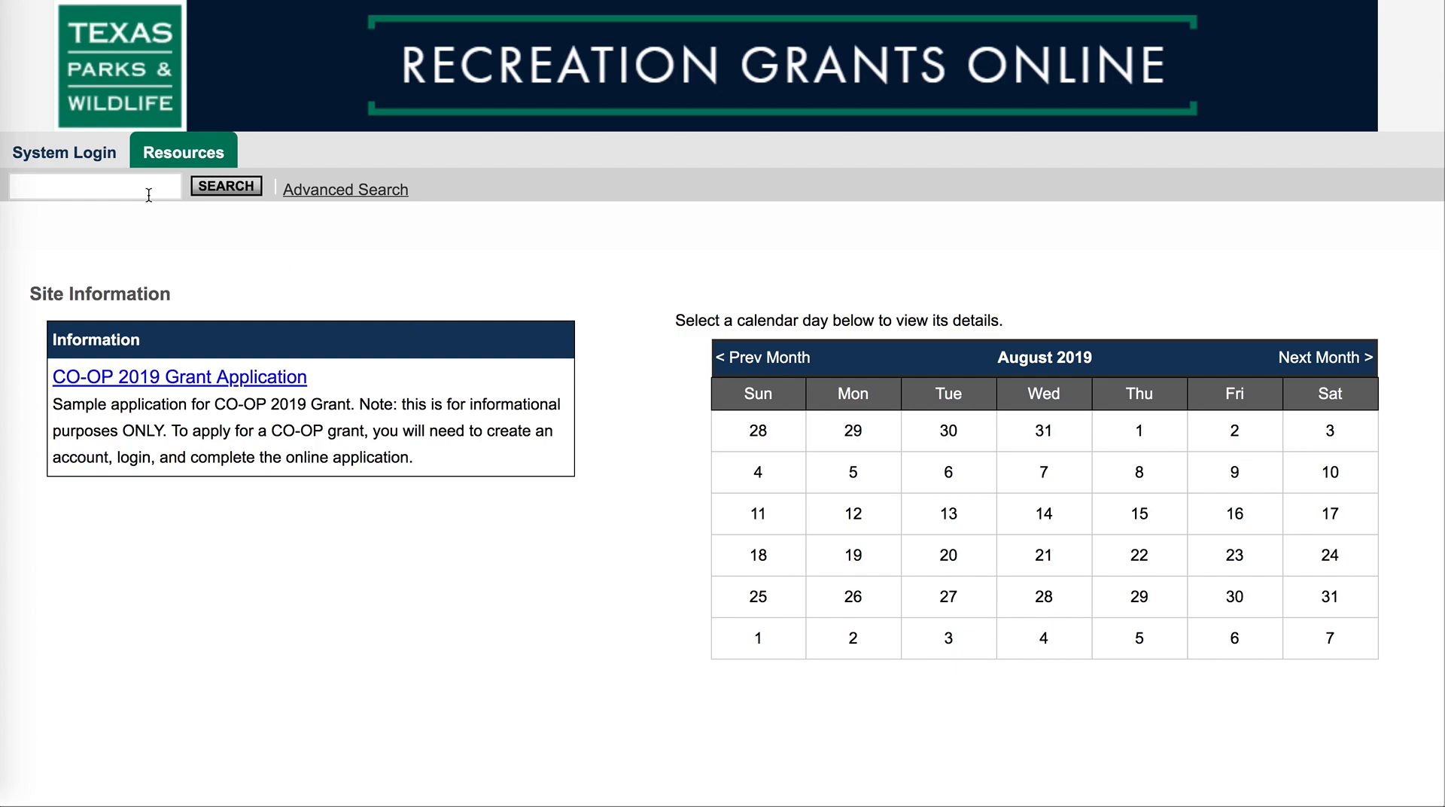
Return to the system login page and open the new user registration form
click(78, 160)
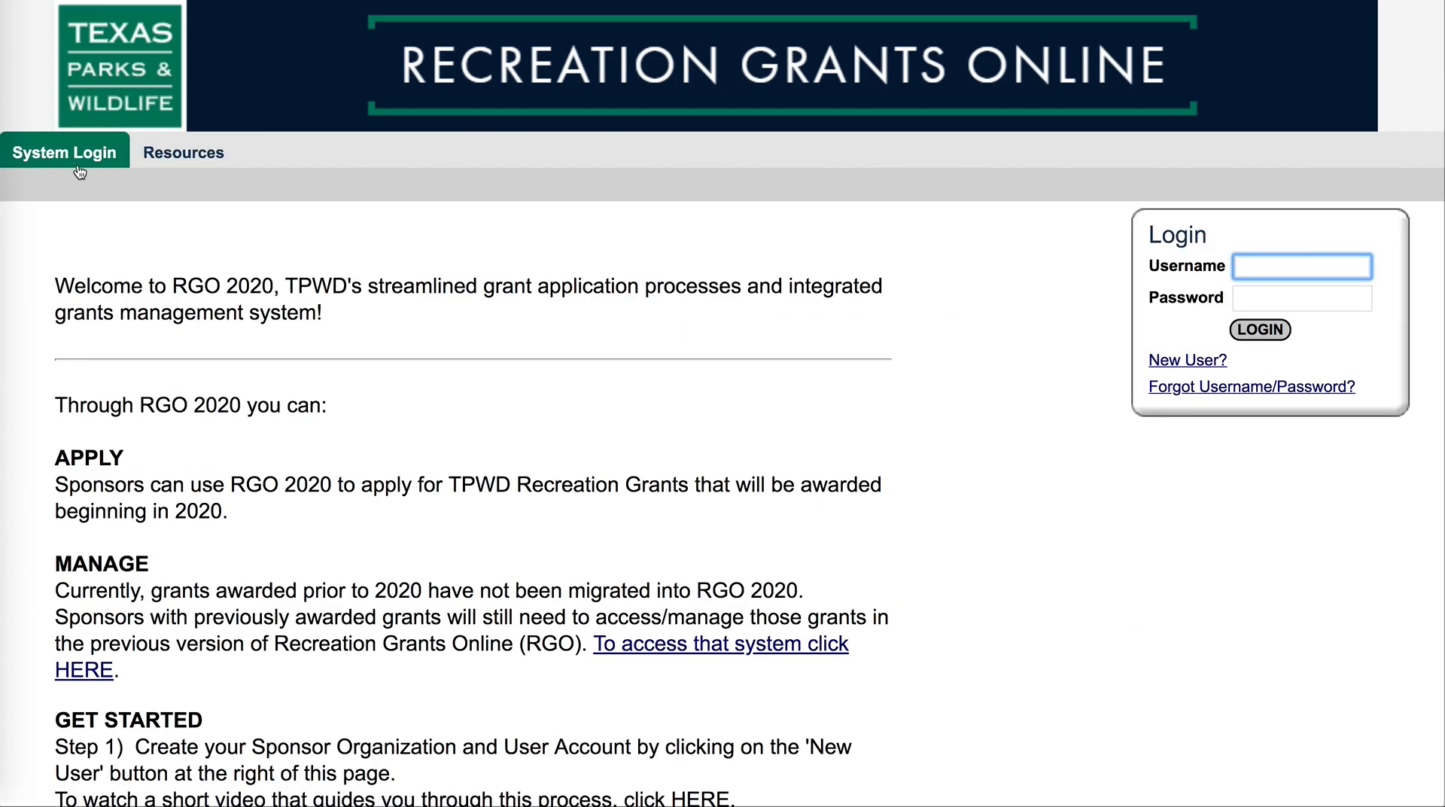
click(1188, 361)
scroll(1188, 367, down, 3)
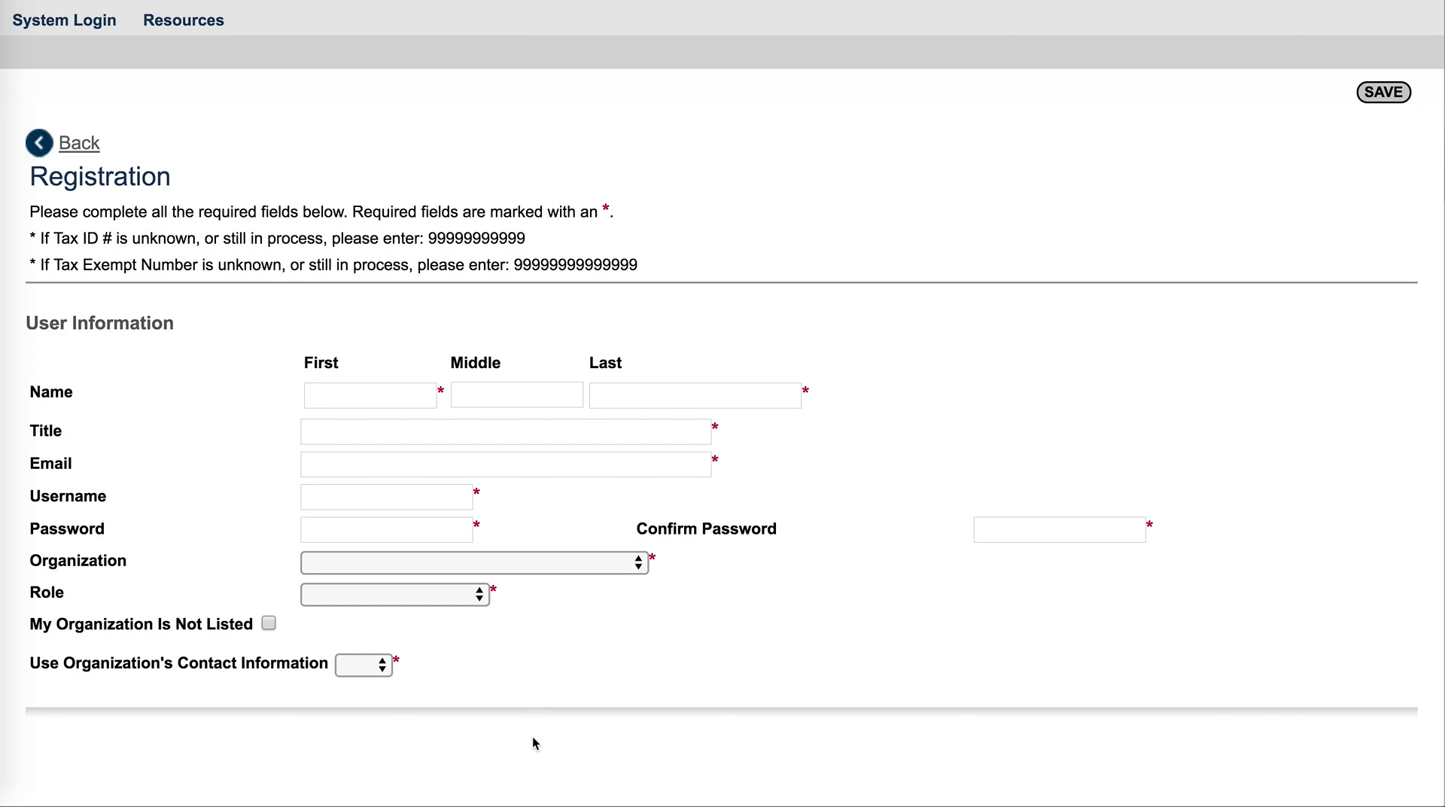
Enter the first name Sample and the last name User in the registration form
click(370, 399)
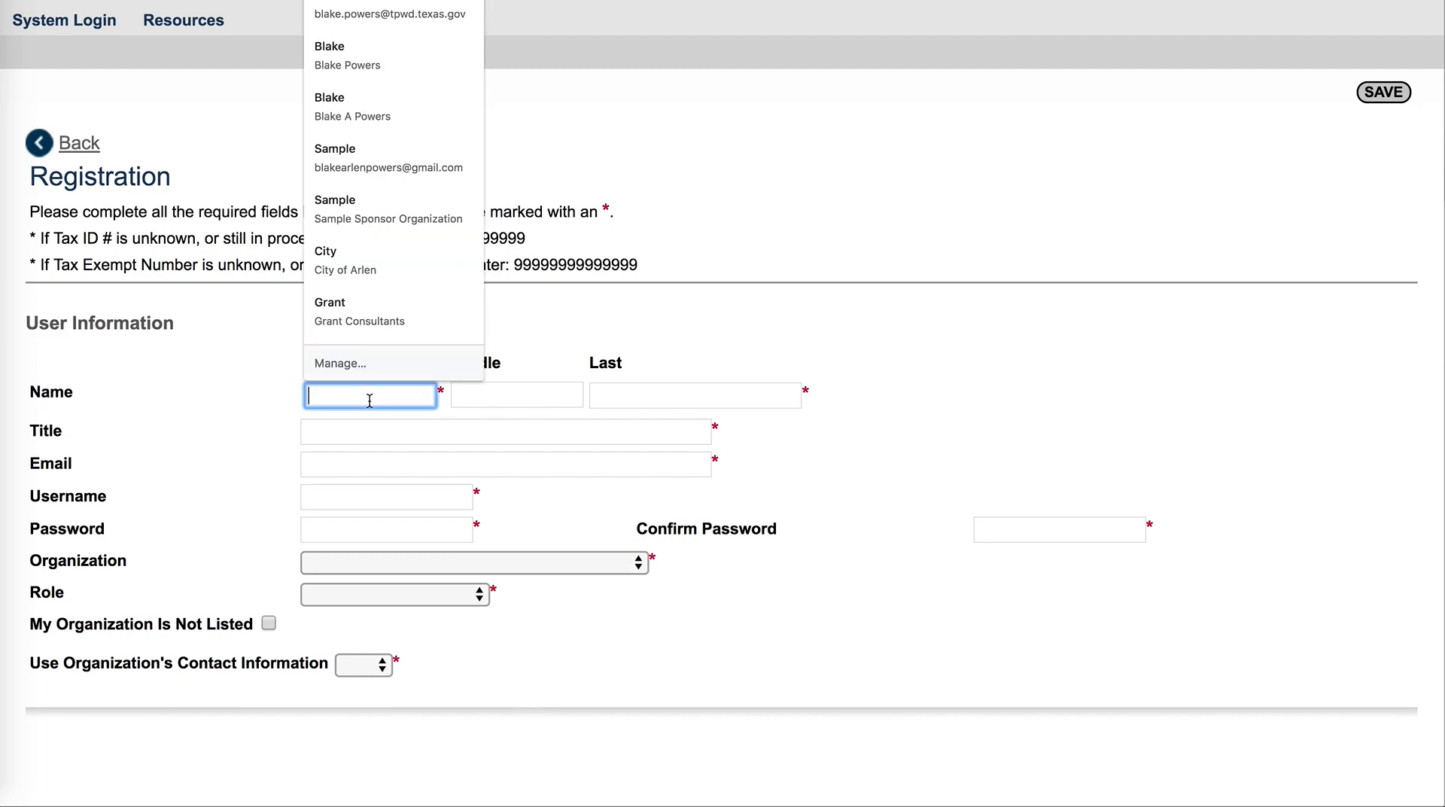
text(Sample)
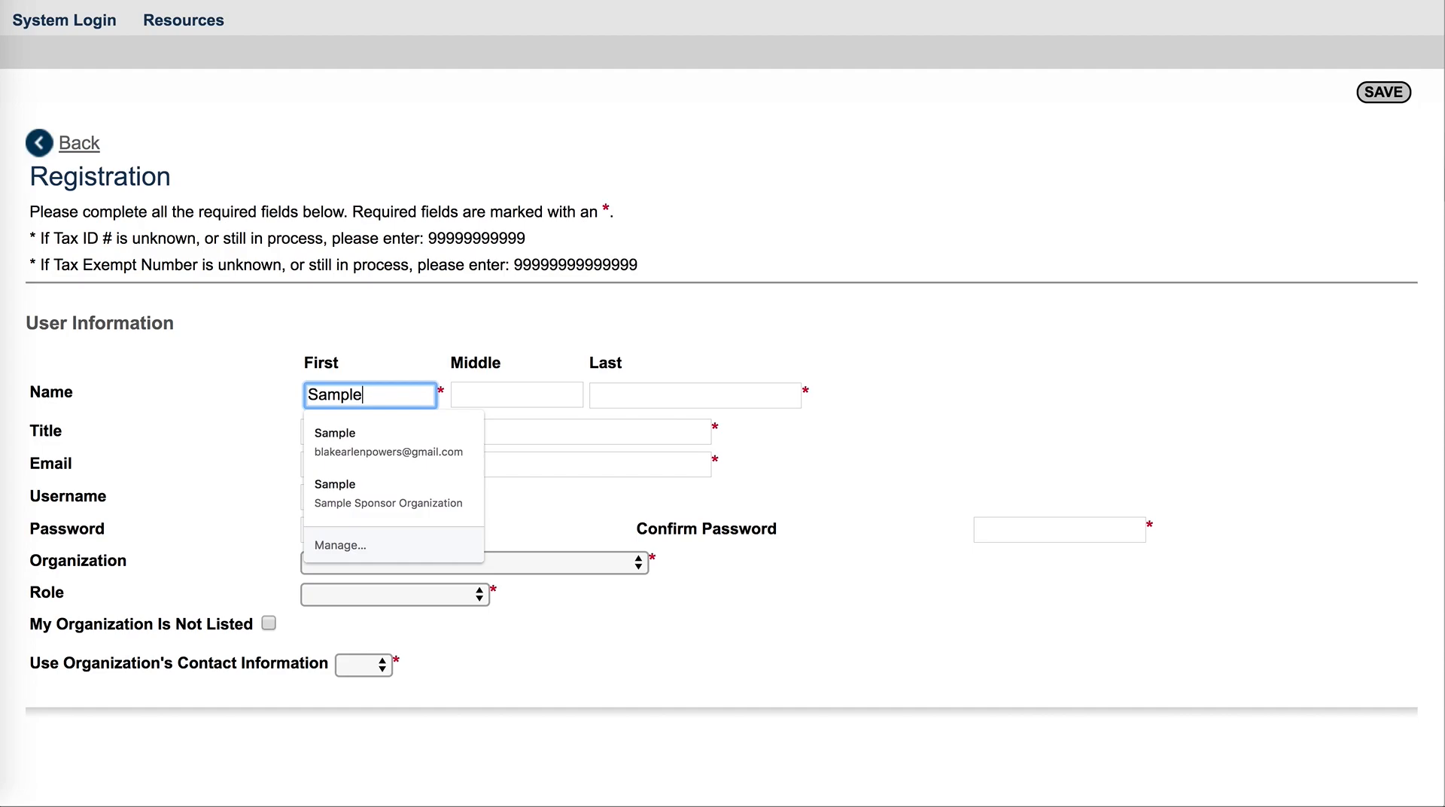
click(645, 398)
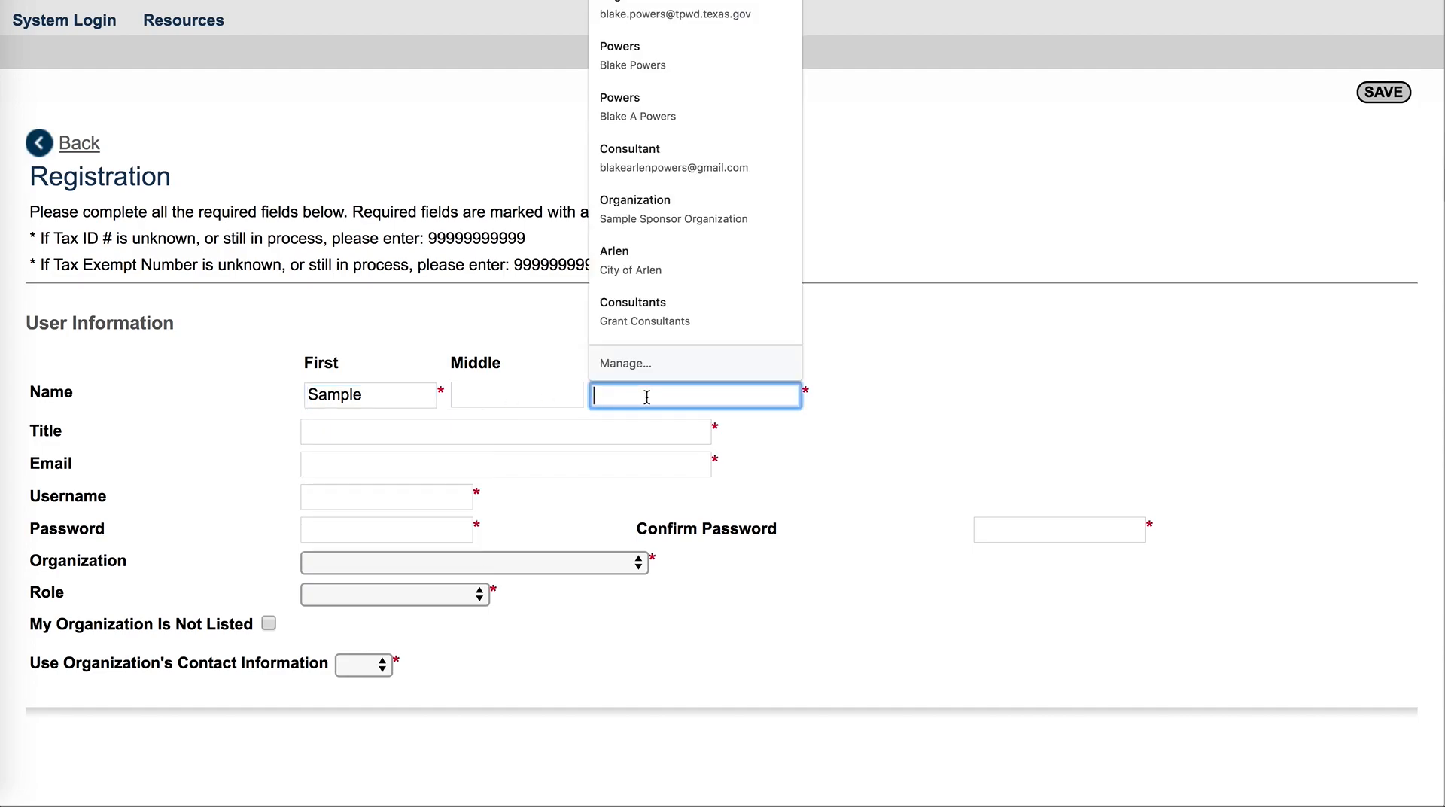
text(User)
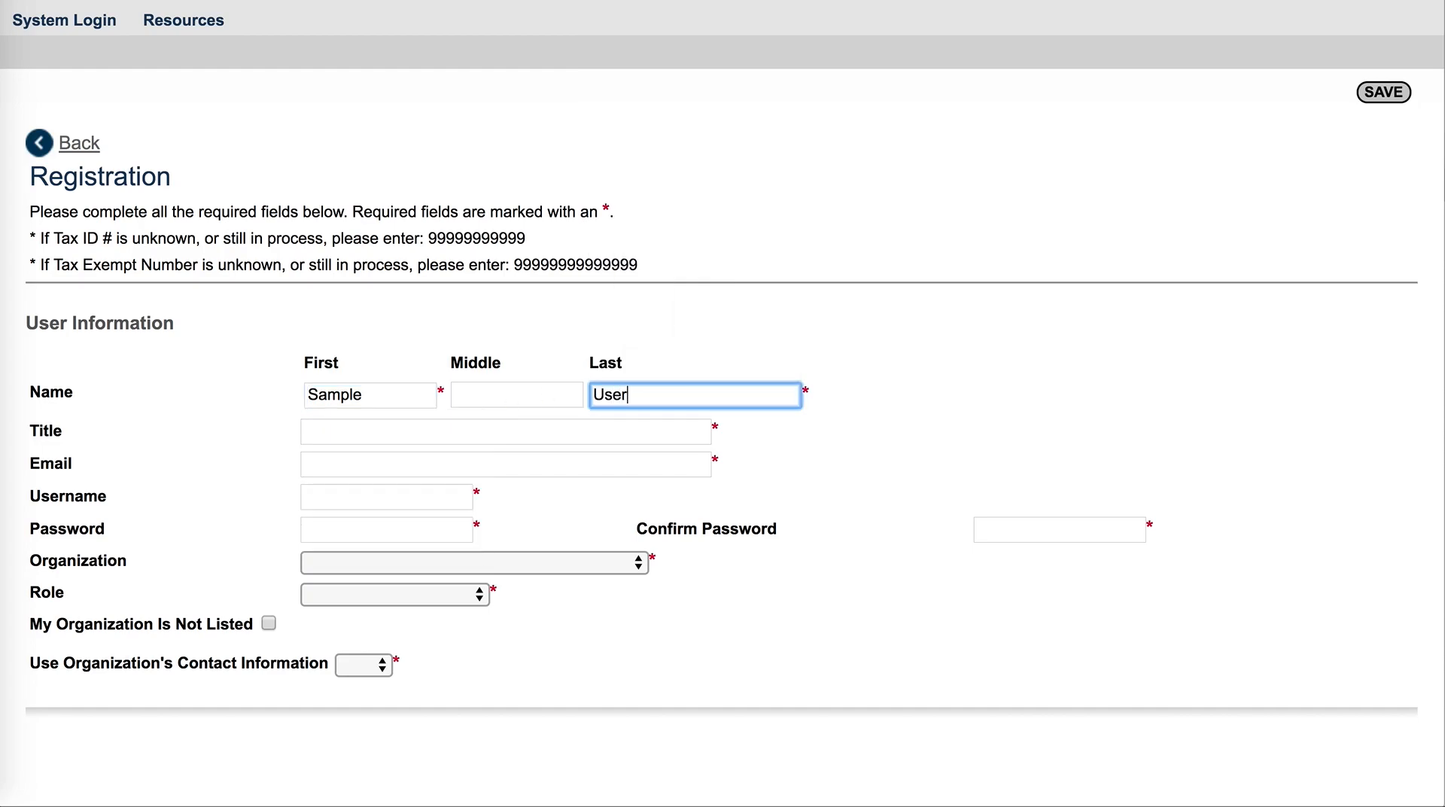
Enter the title director and fill in the user's e-mail address
click(352, 435)
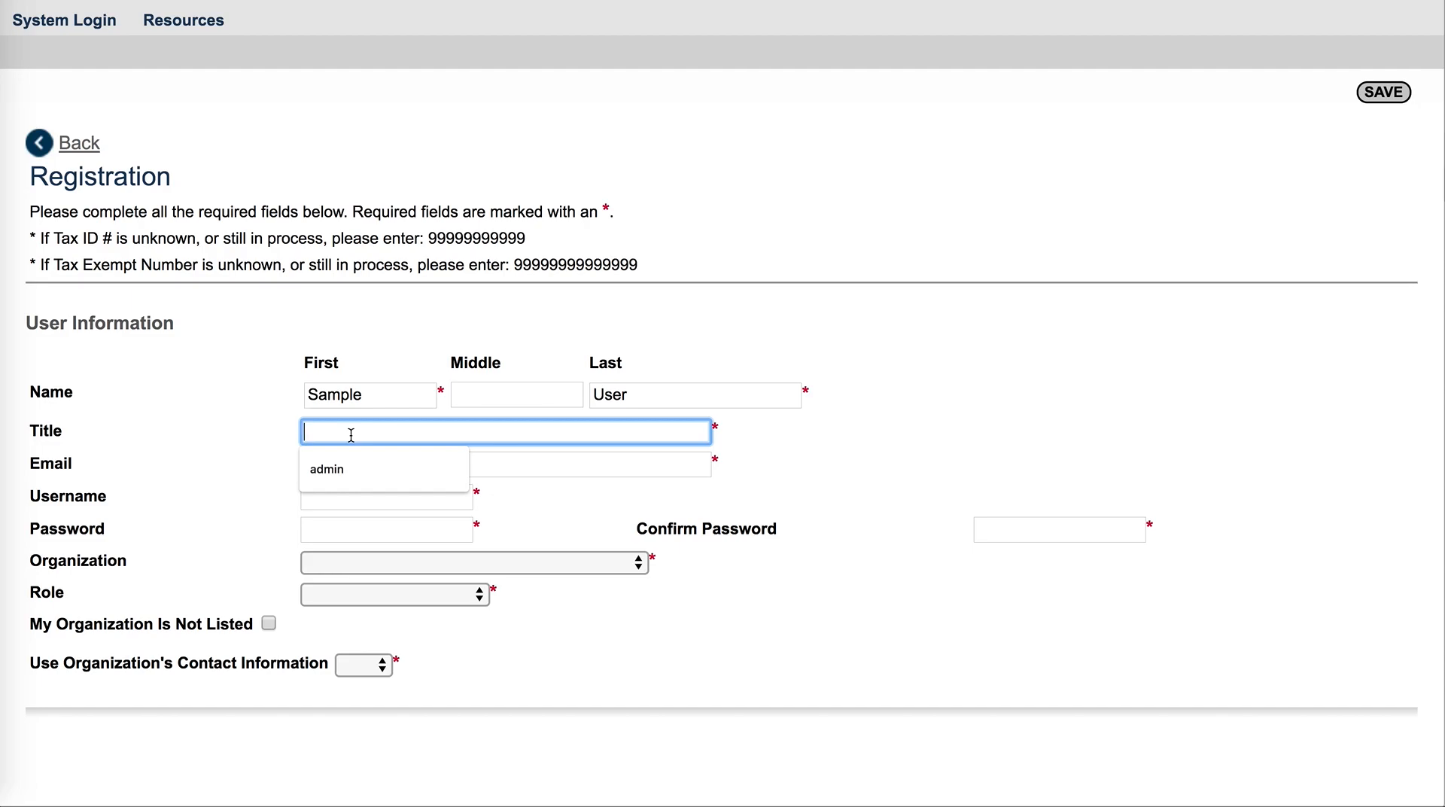
text(Director)
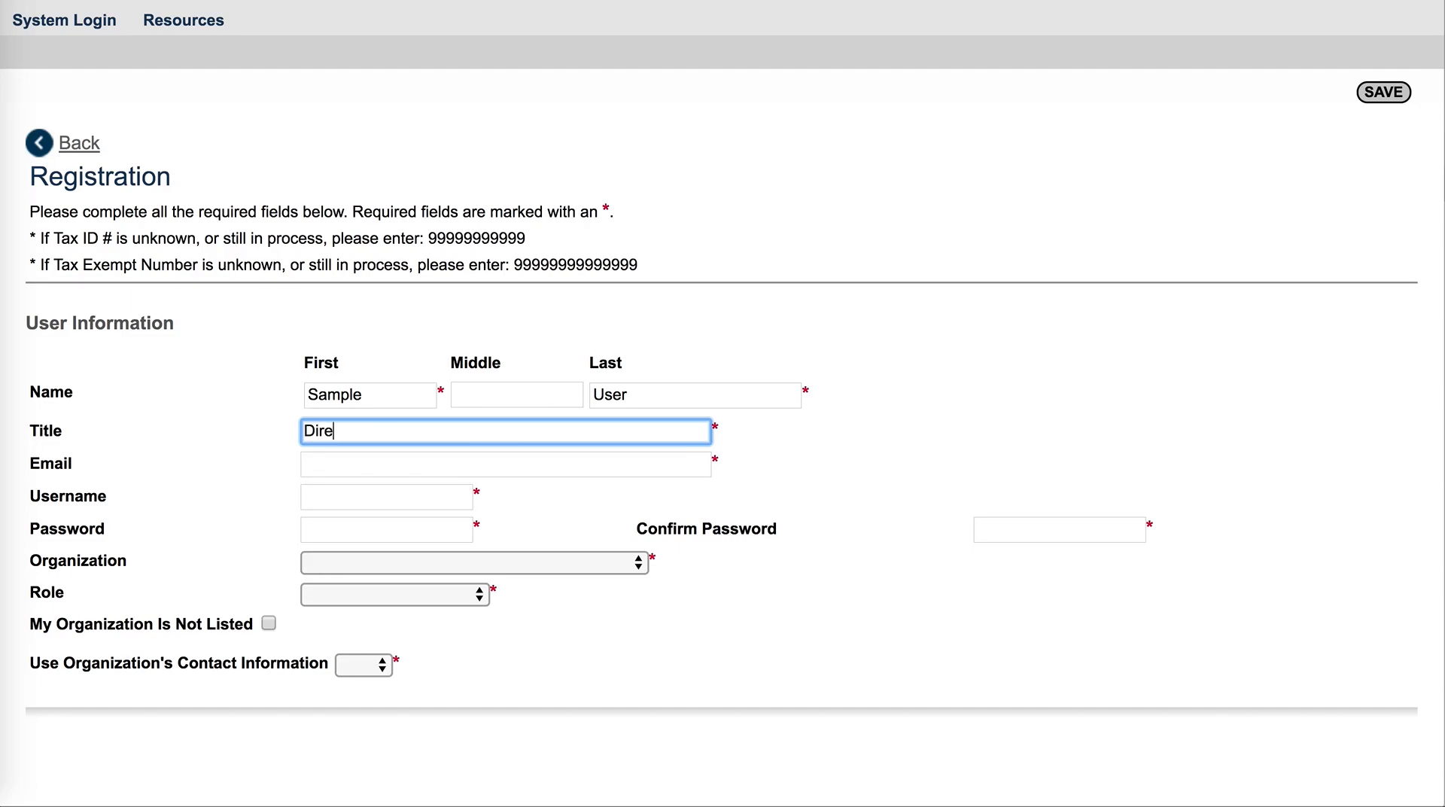
click(319, 465)
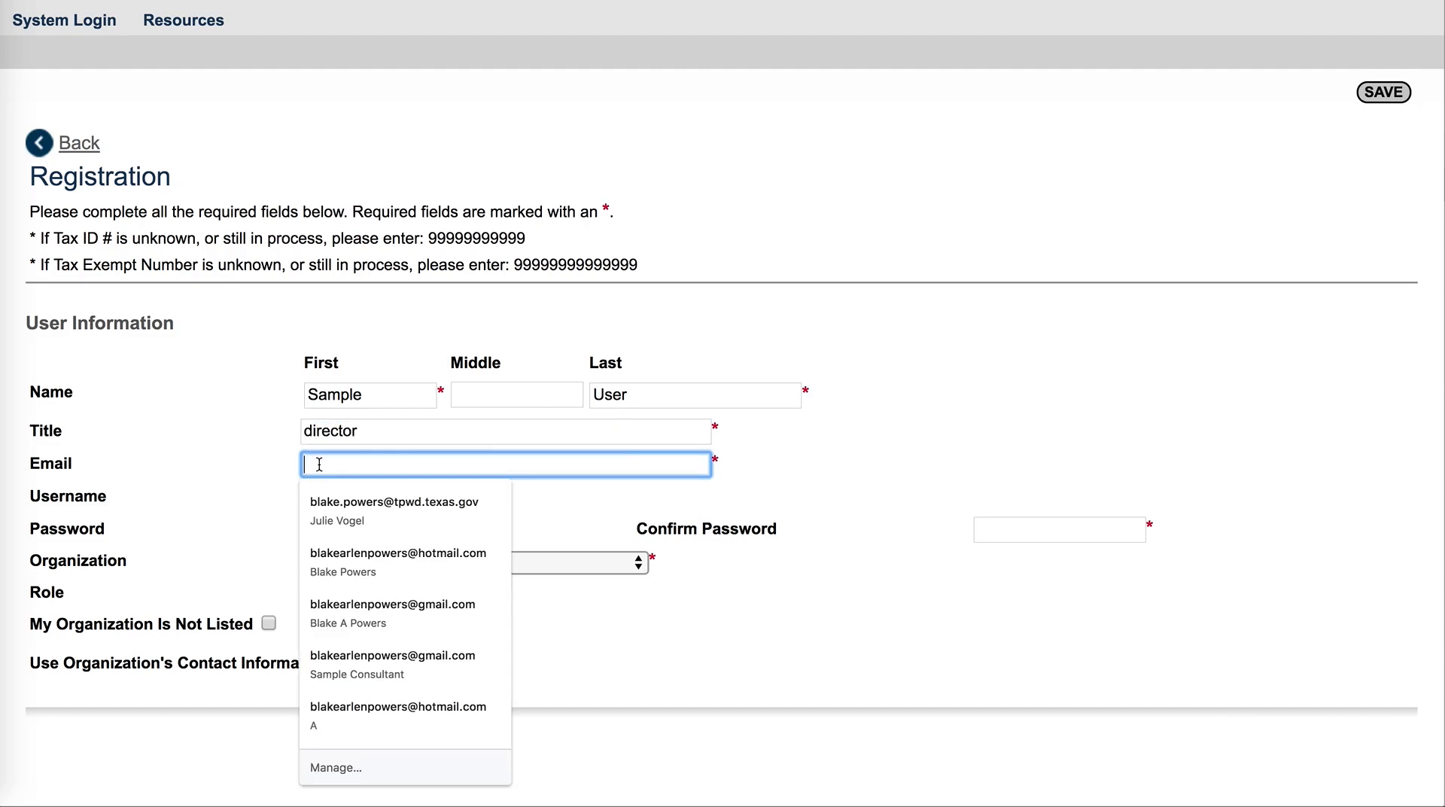
text(sampleuser)
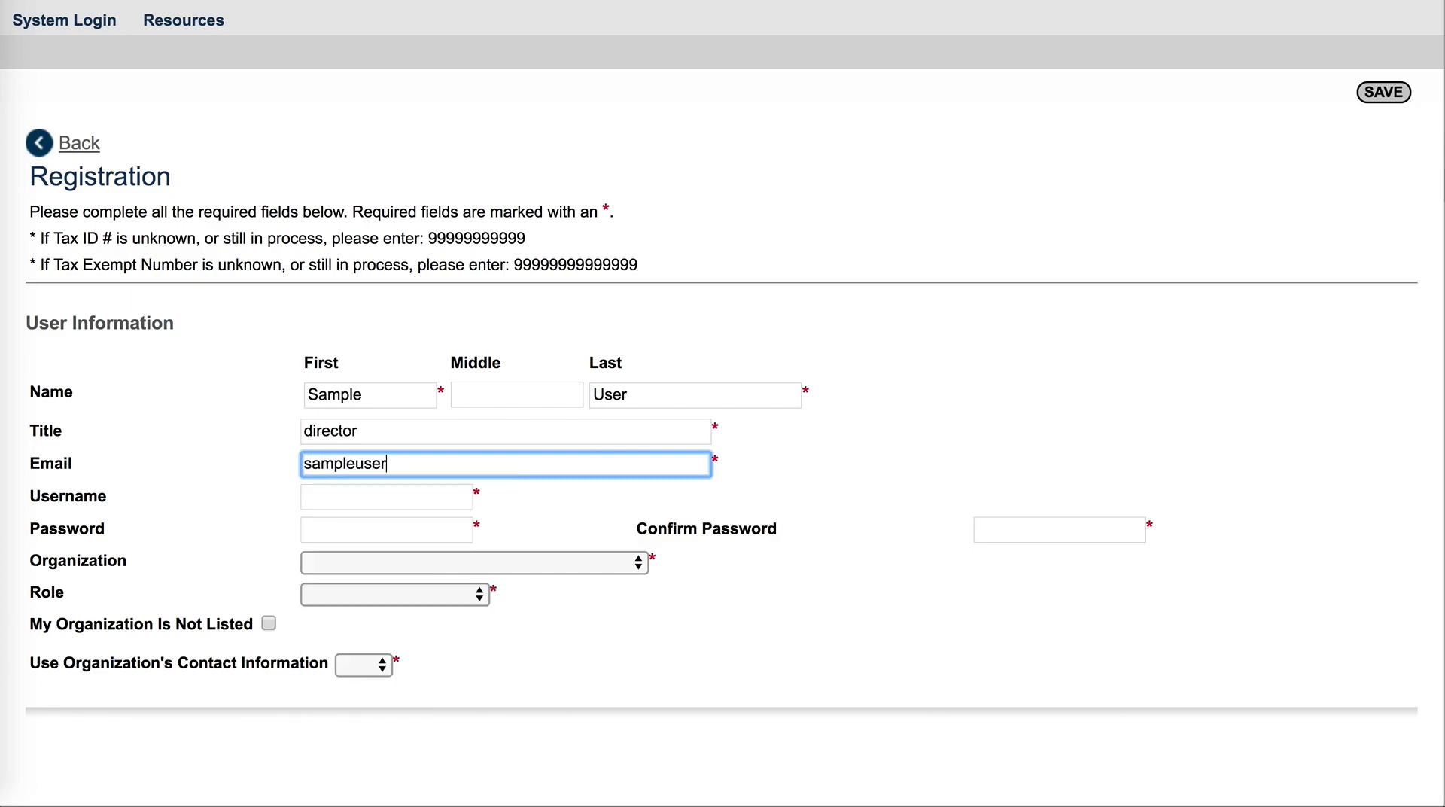
text(@sampleemail.com)
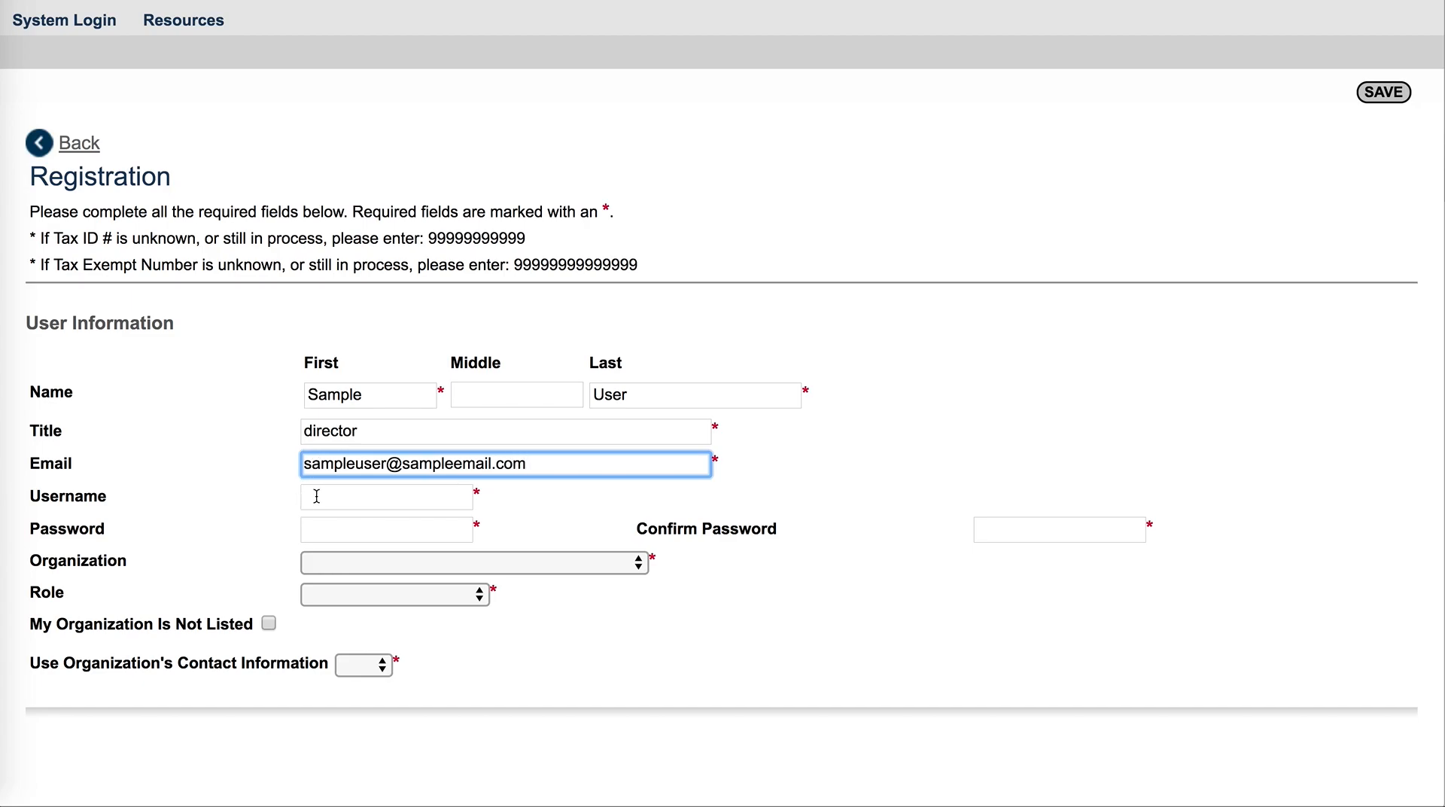
Set the username to sampleuser2020
click(335, 501)
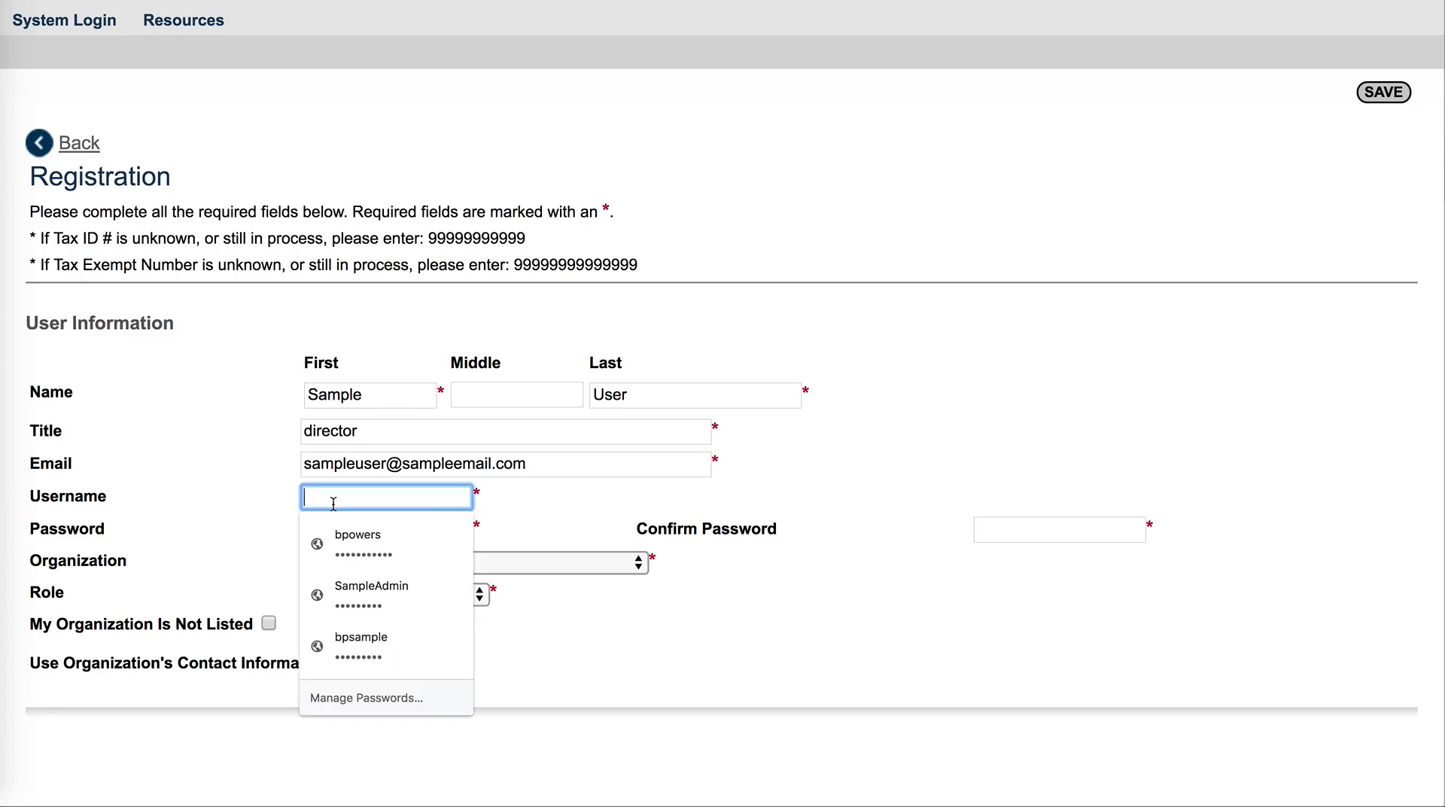
text(sampleus)
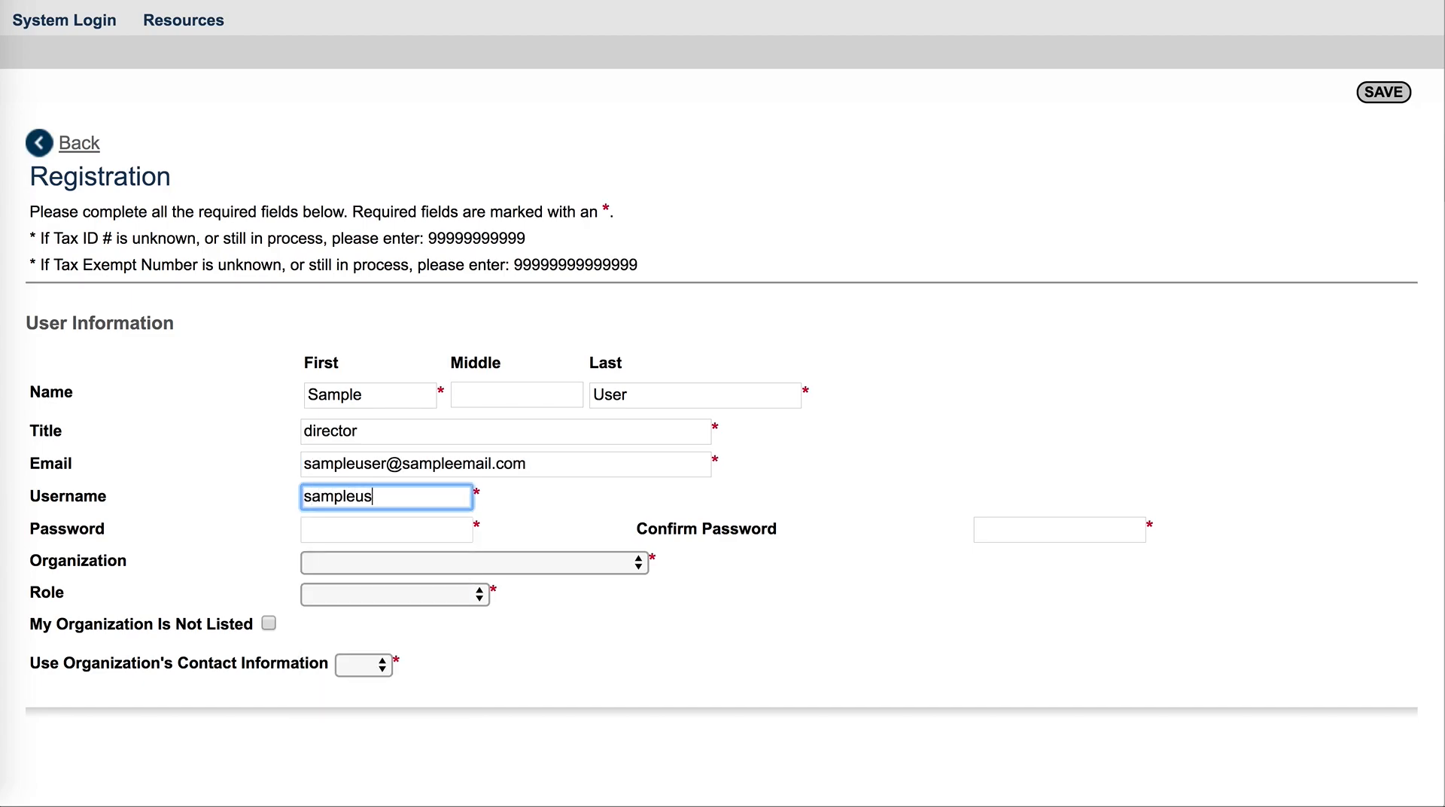
text(er2020)
drag(306, 494, 445, 497)
click(524, 508)
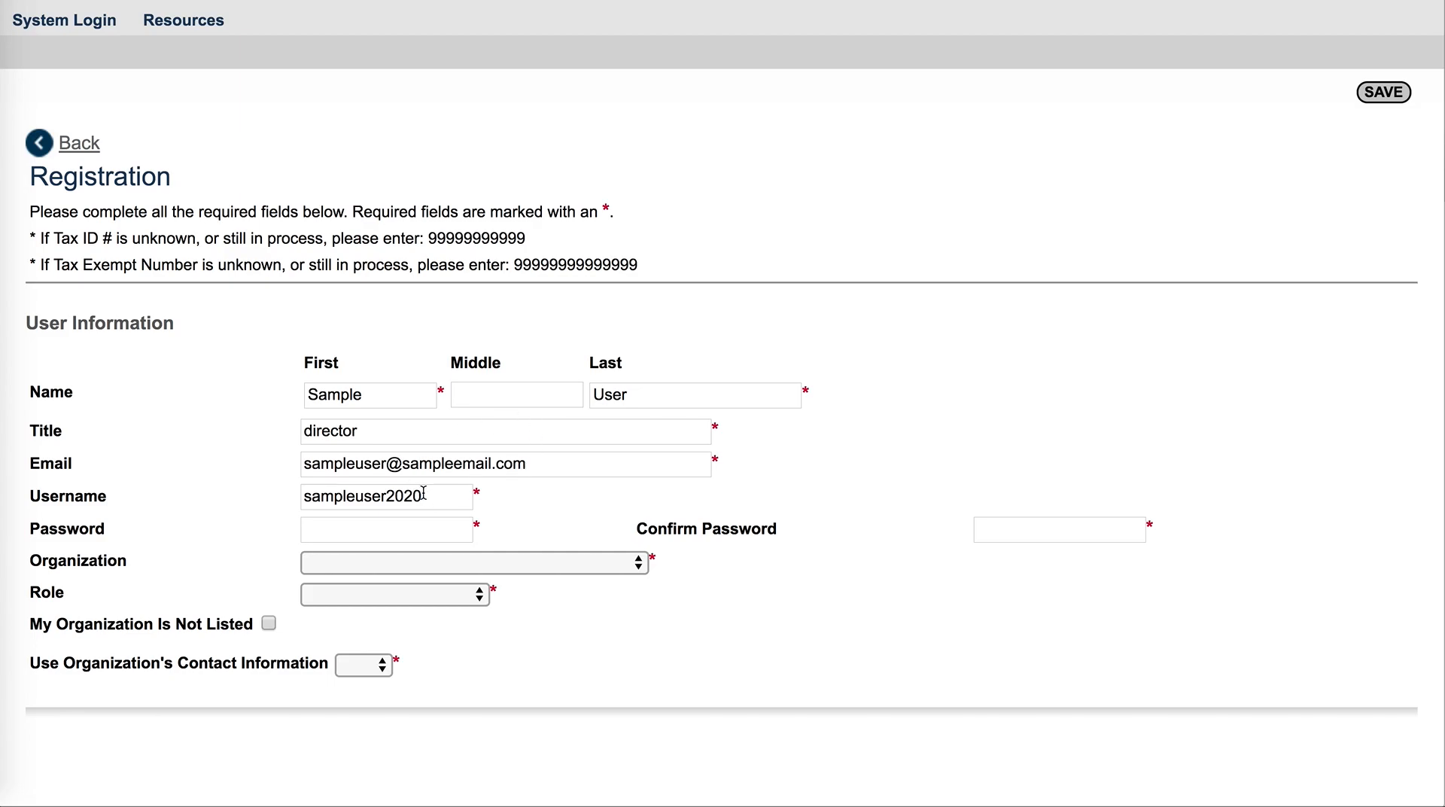
Type the account password and repeat it in the confirm password field
click(341, 532)
text(password)
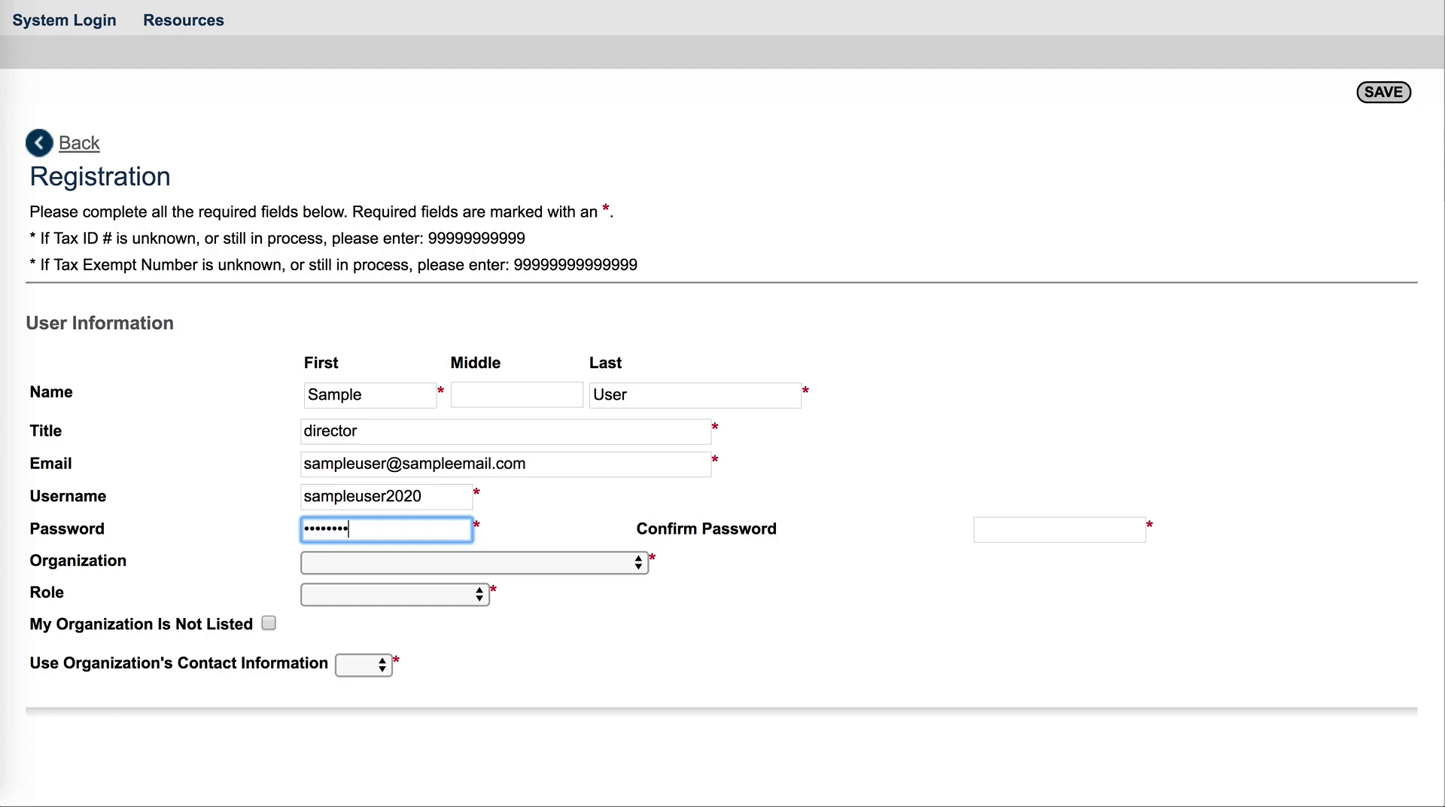
text(1)
click(998, 530)
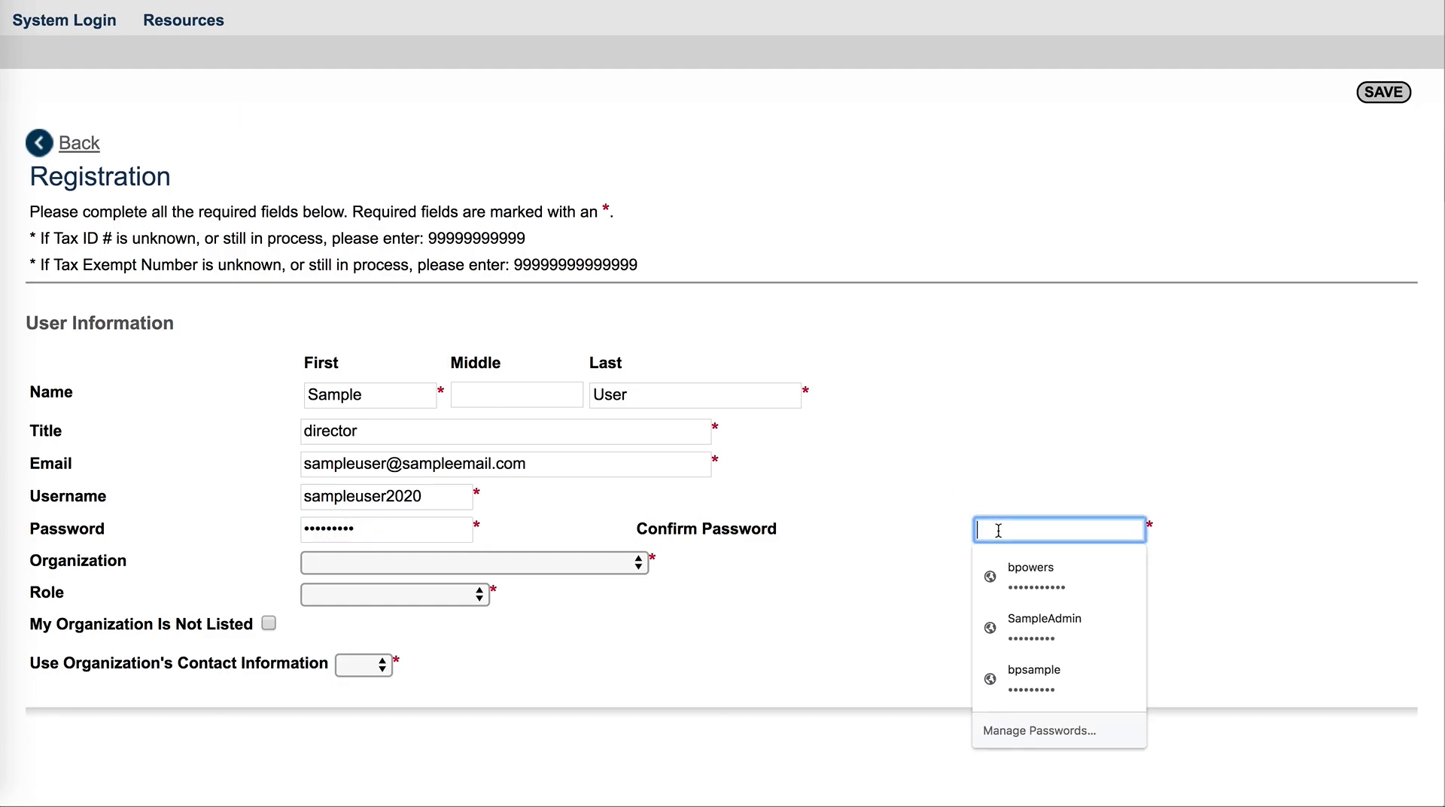
text(pass)
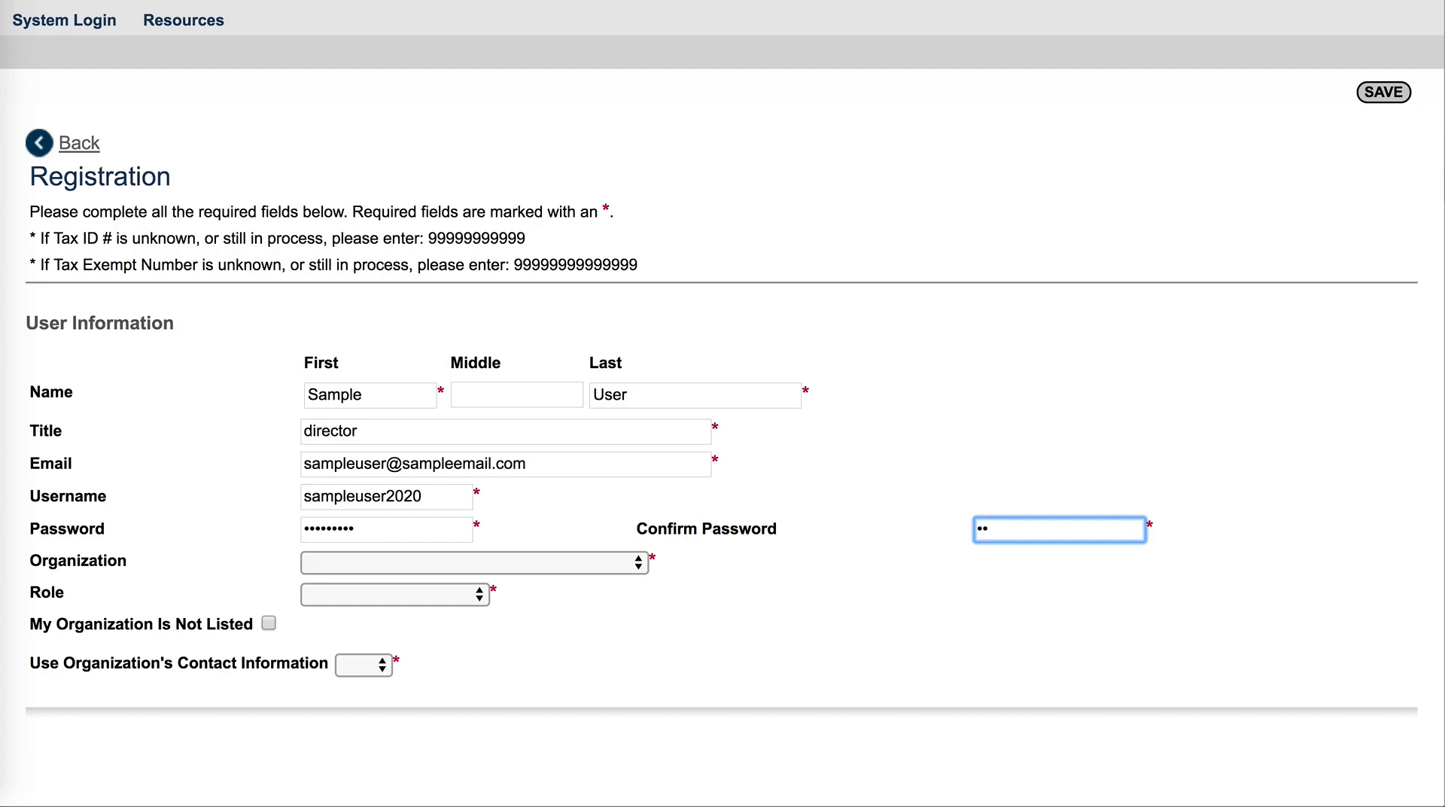
text(word1)
Mark the organization as not listed instead of picking one from the organization list
click(642, 570)
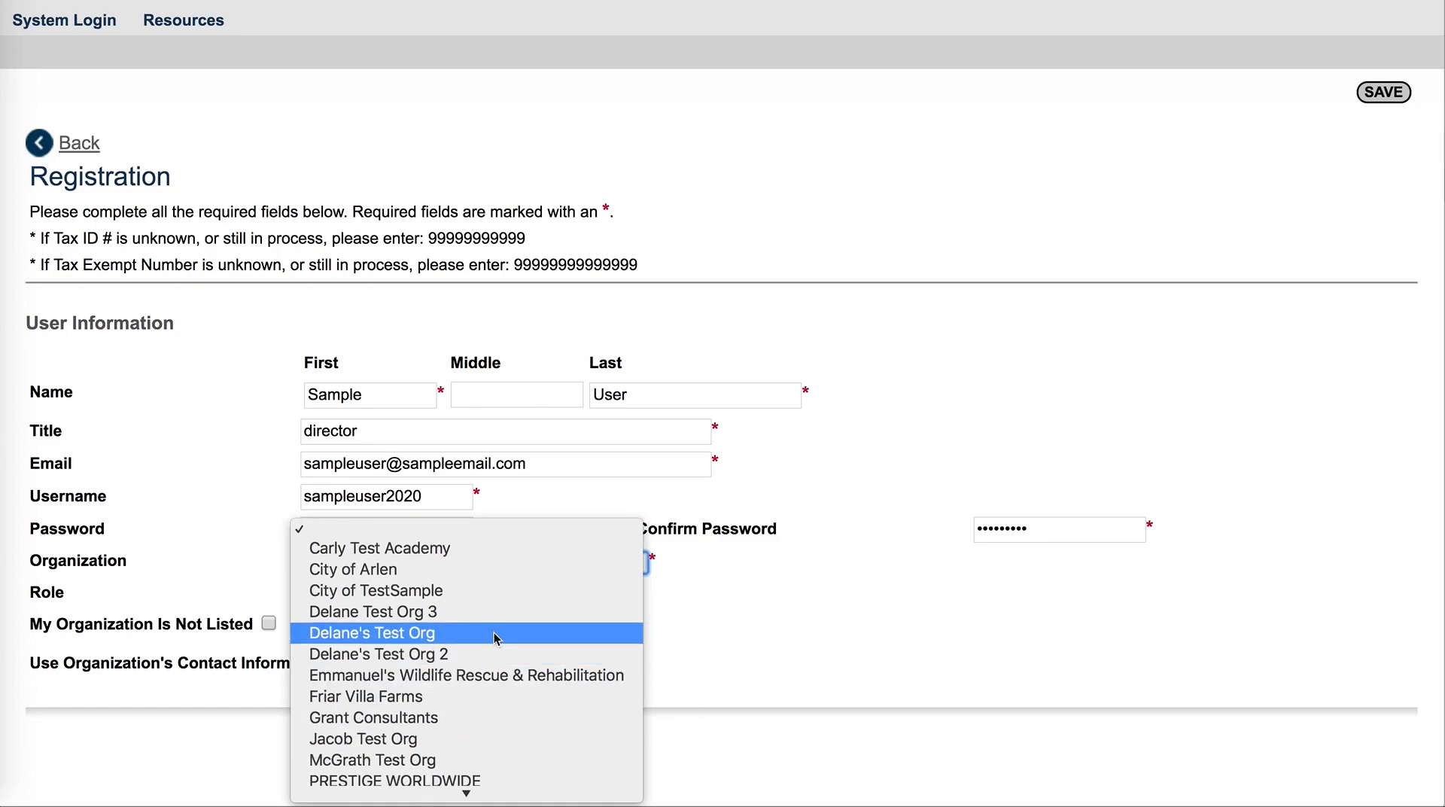
click(491, 533)
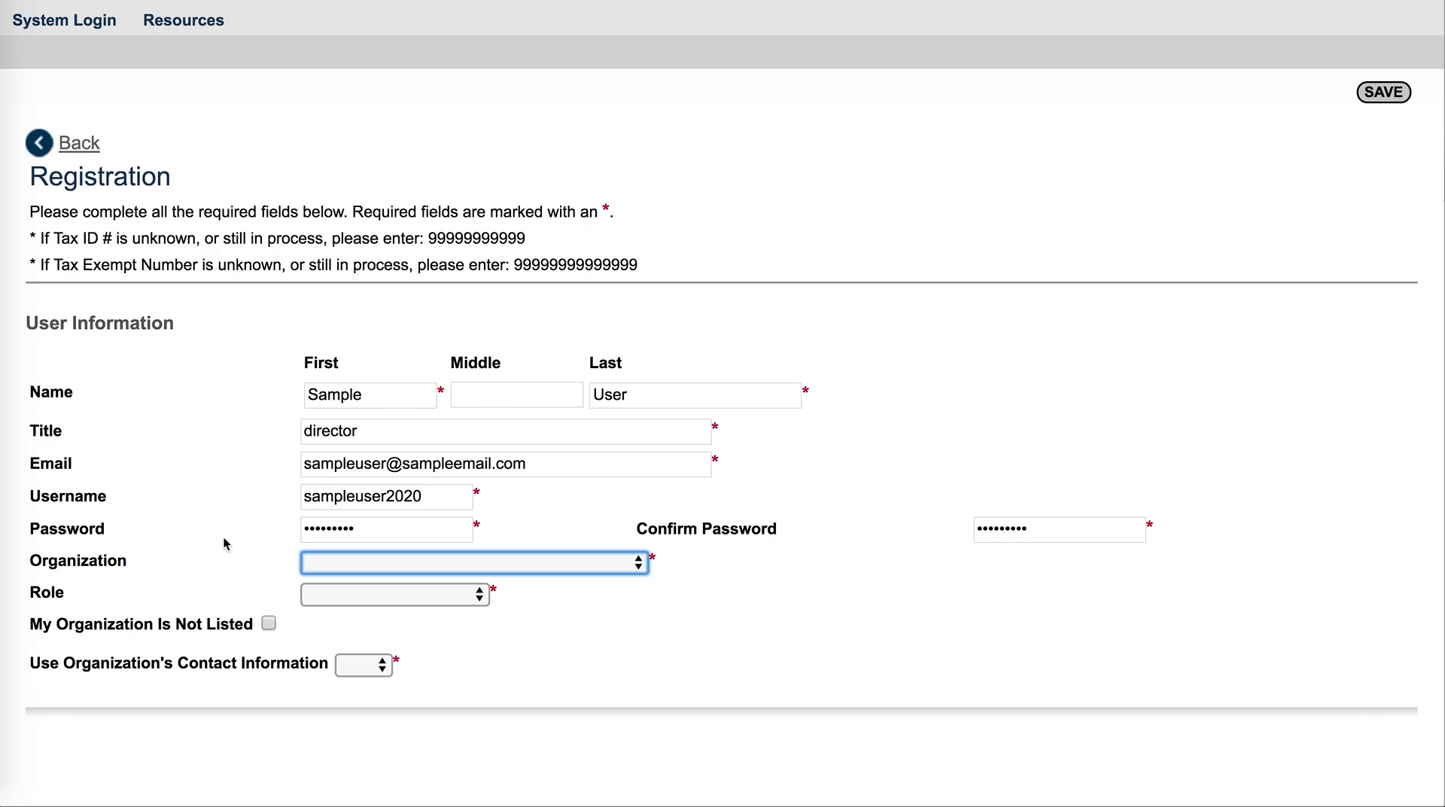
click(269, 625)
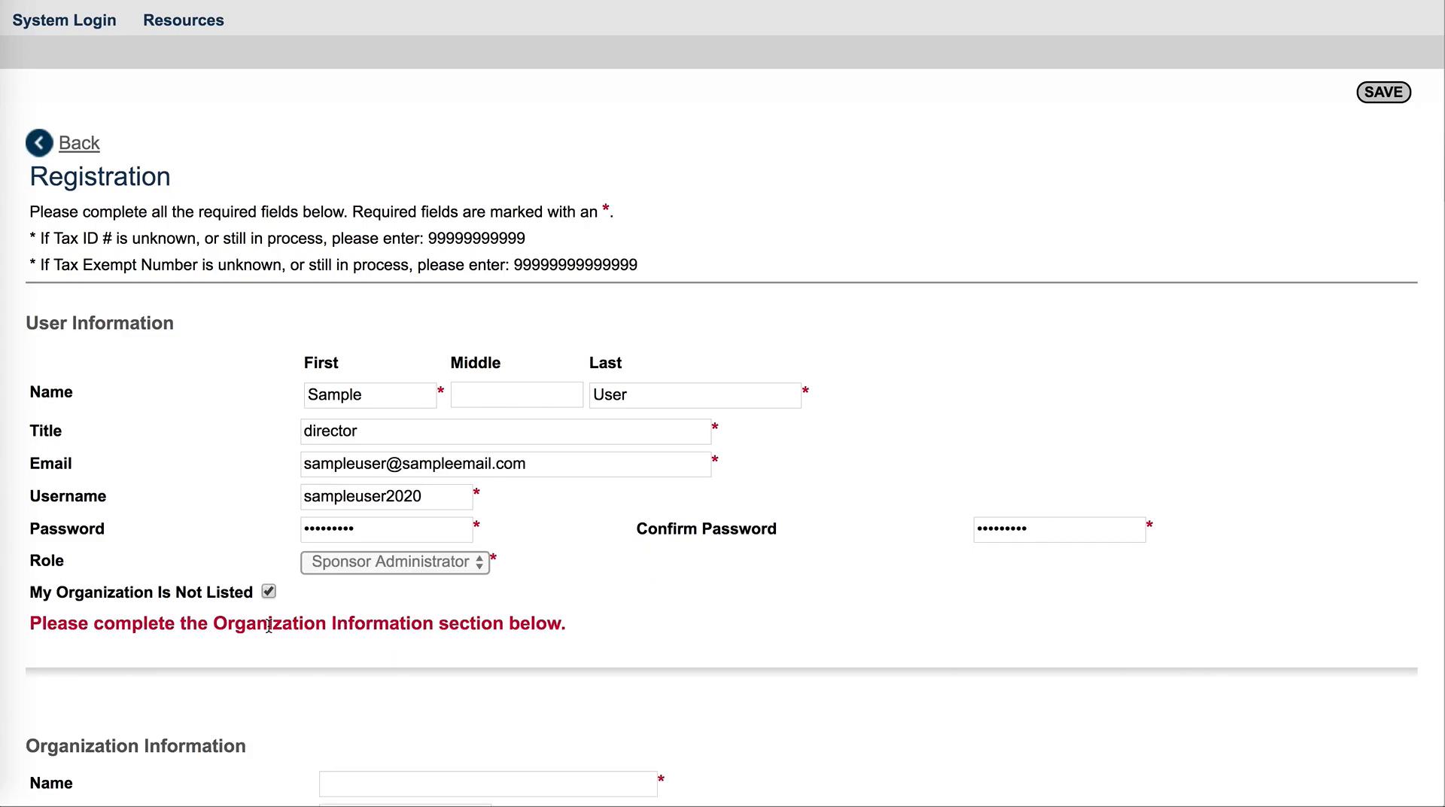
Enter City of SampleApplicant as the organization name
scroll(667, 636, down, 5)
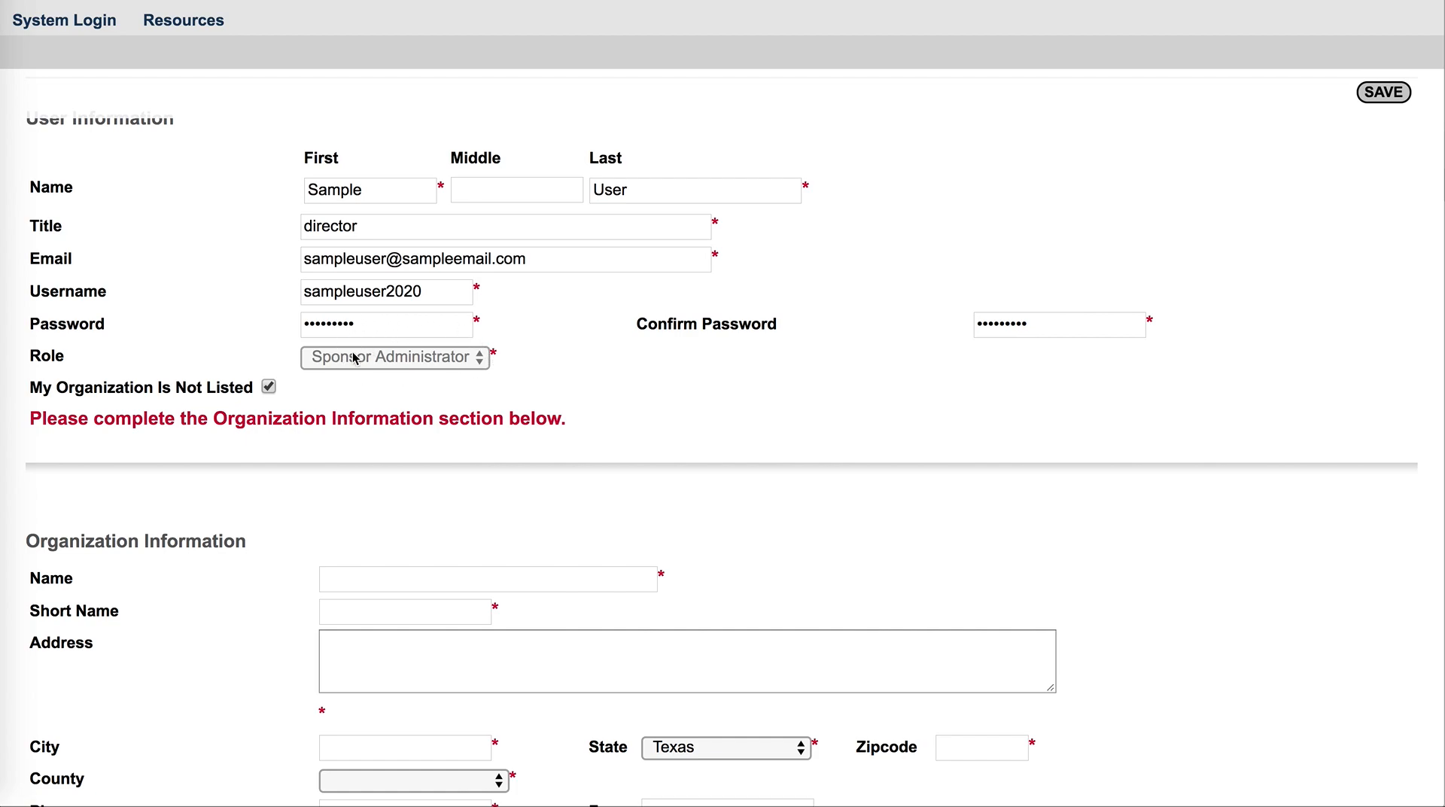
scroll(600, 506, down, 3)
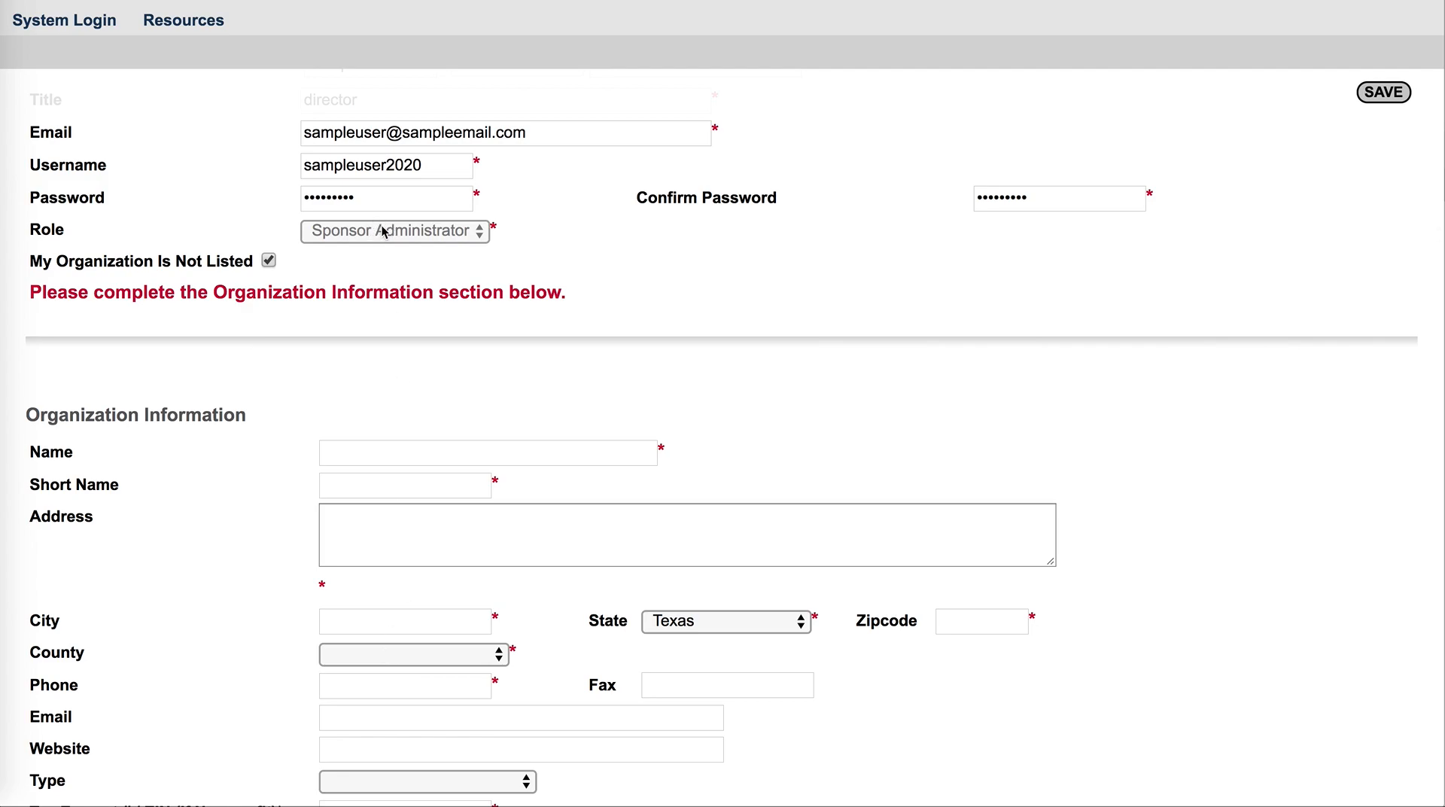
scroll(382, 231, down, 2)
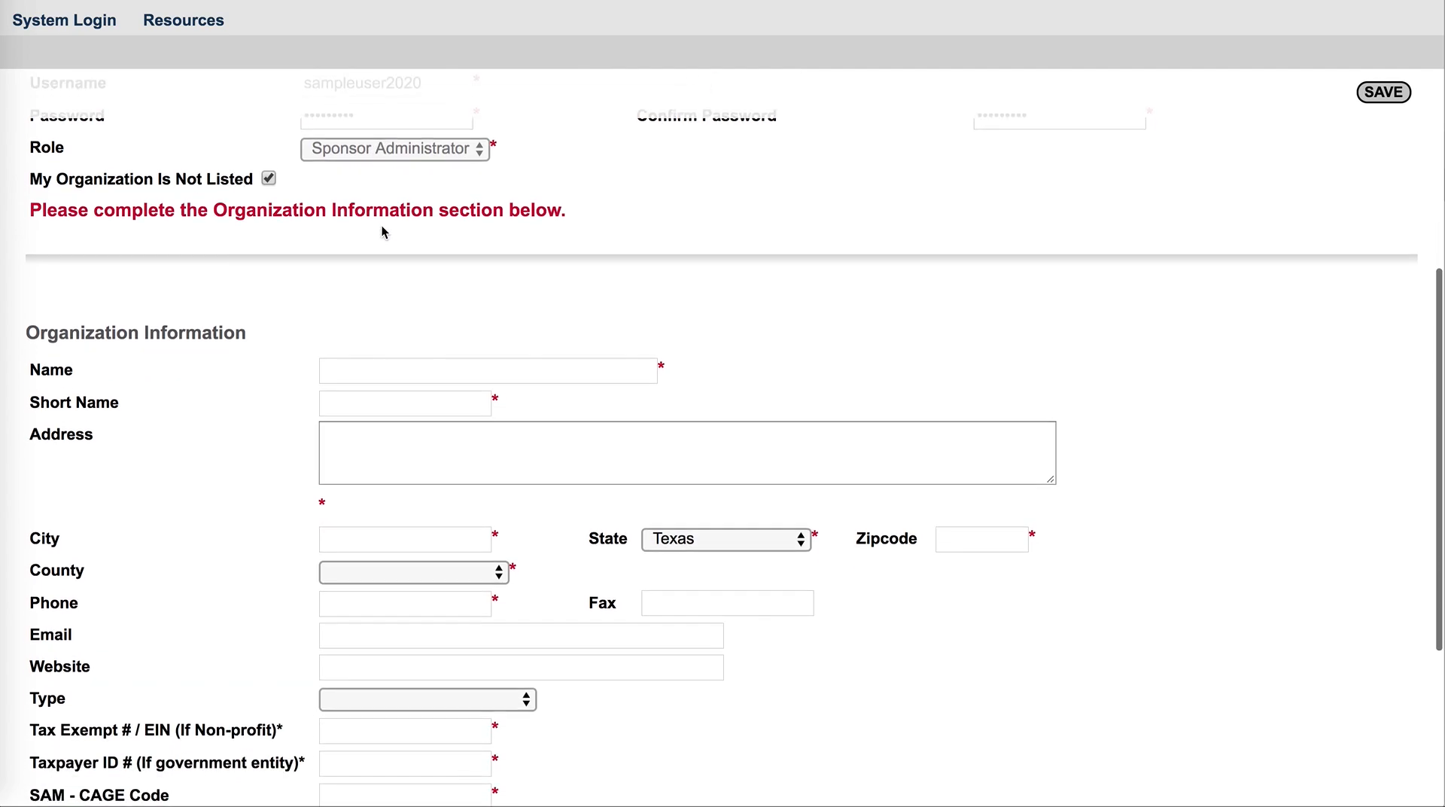
click(349, 374)
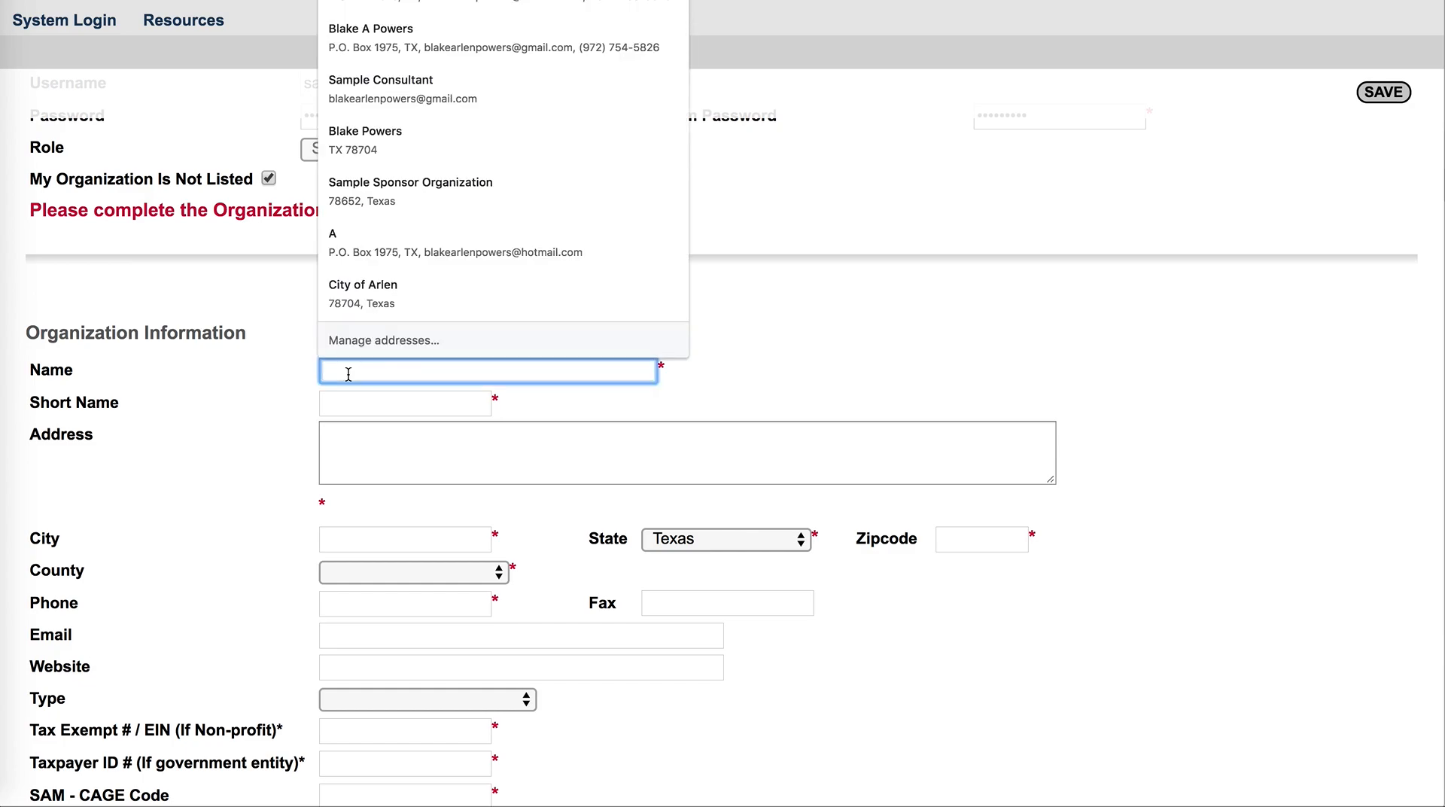
text(City )
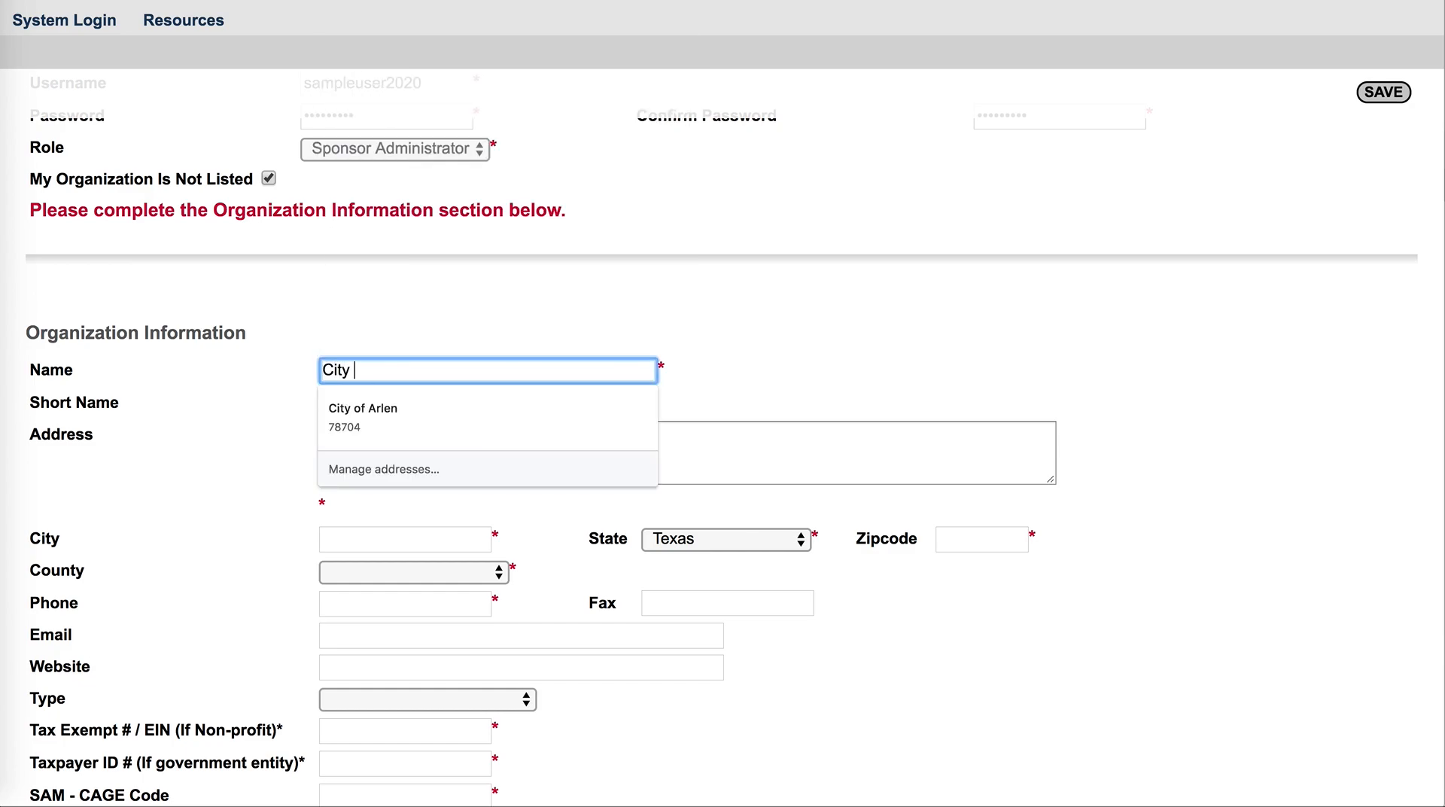
text(of SampleA)
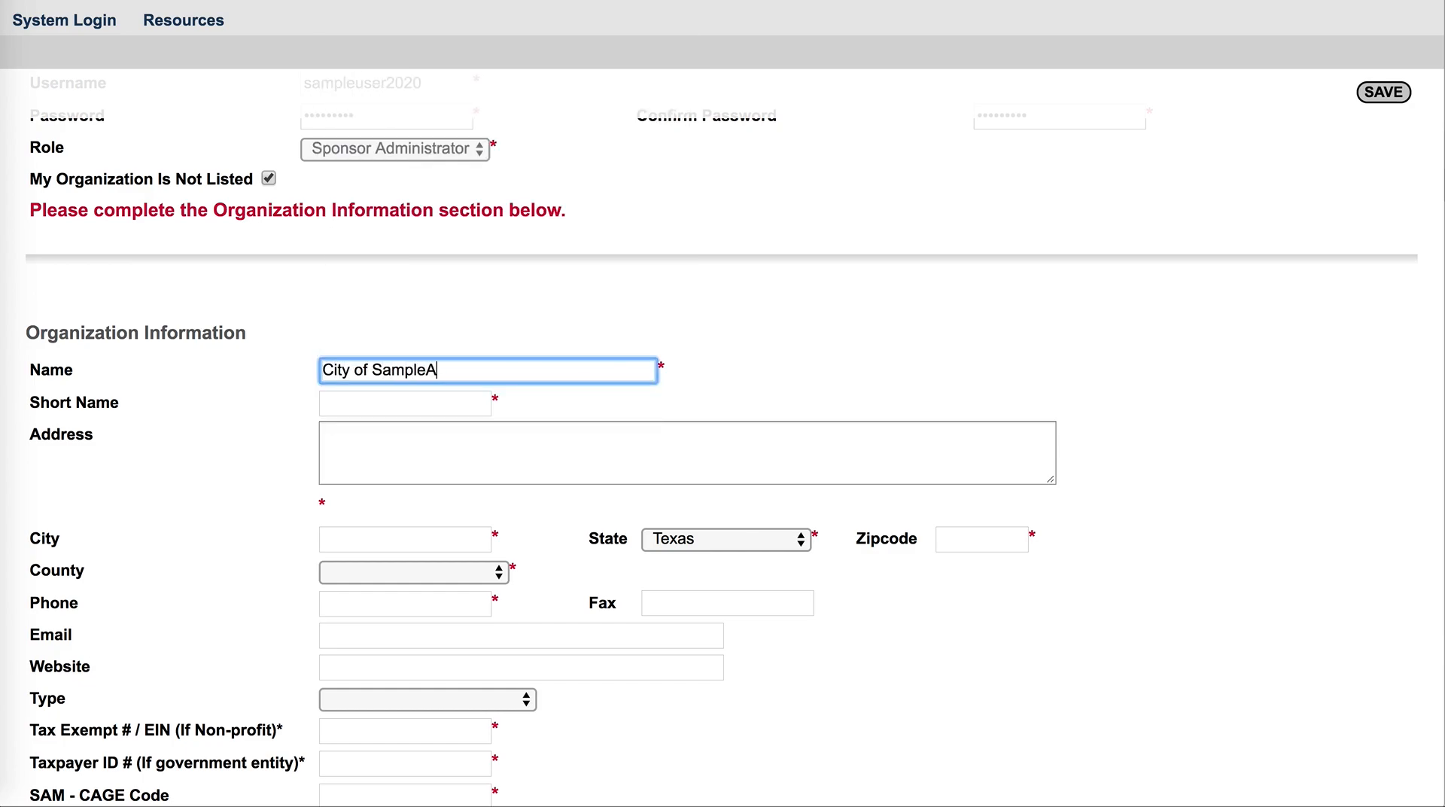
text(pplicant)
Set the organization's short name to SampleApplicant
click(355, 408)
text(Sample)
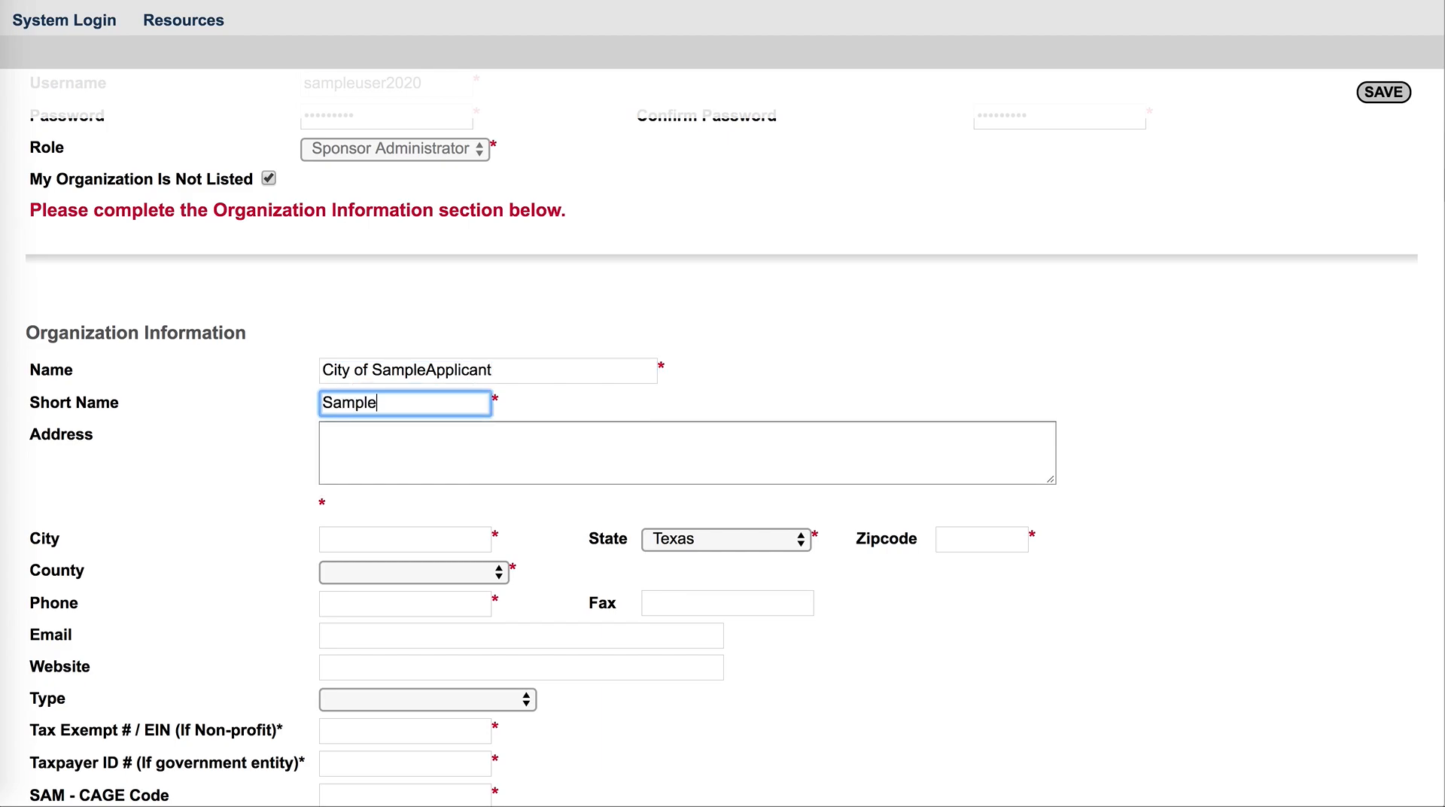
text(Applicant)
Fill in the organization's street address
click(357, 440)
text(9)
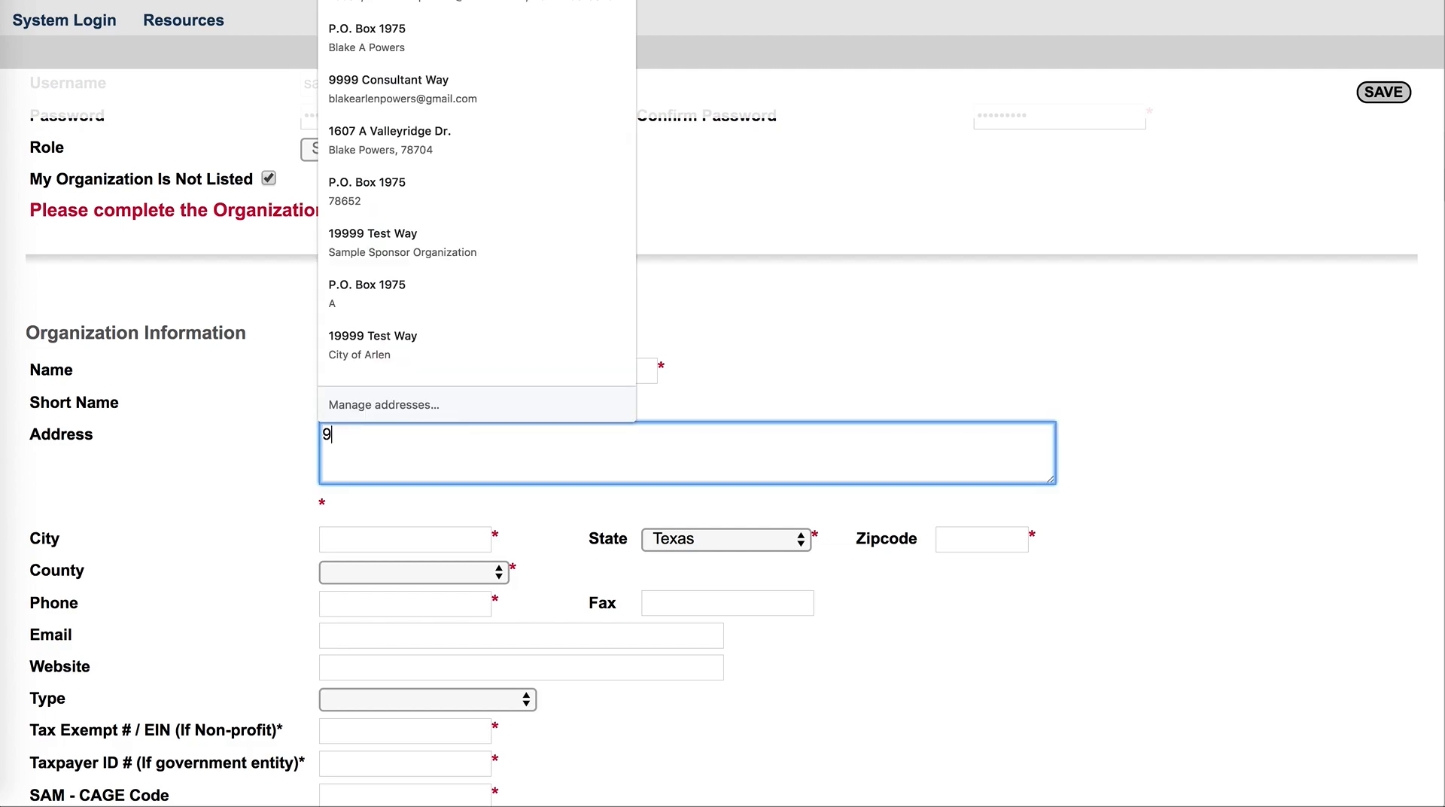
text(999 test drive)
Enter Austin as the organization's city and 78766 as its zip code
click(349, 539)
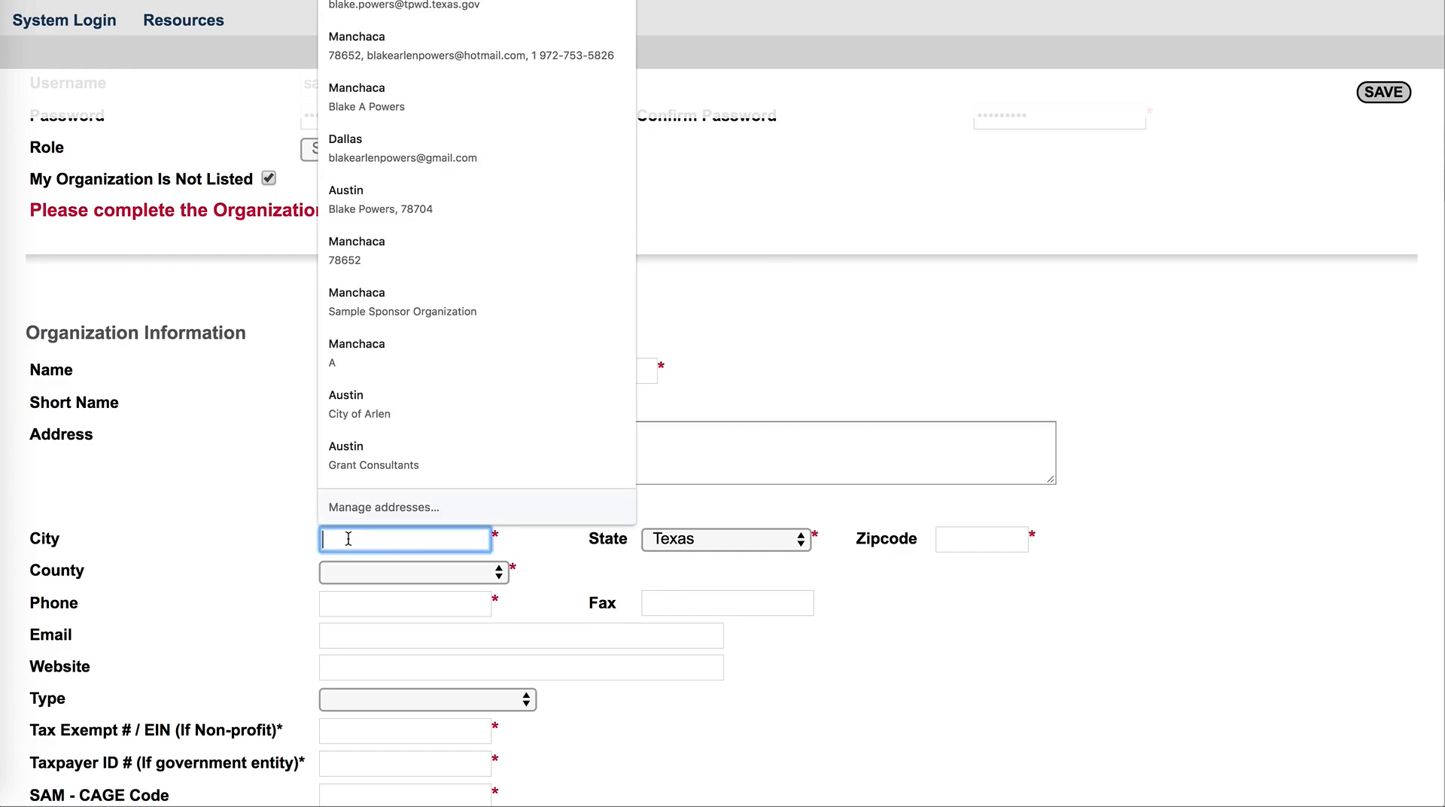
text(Austin)
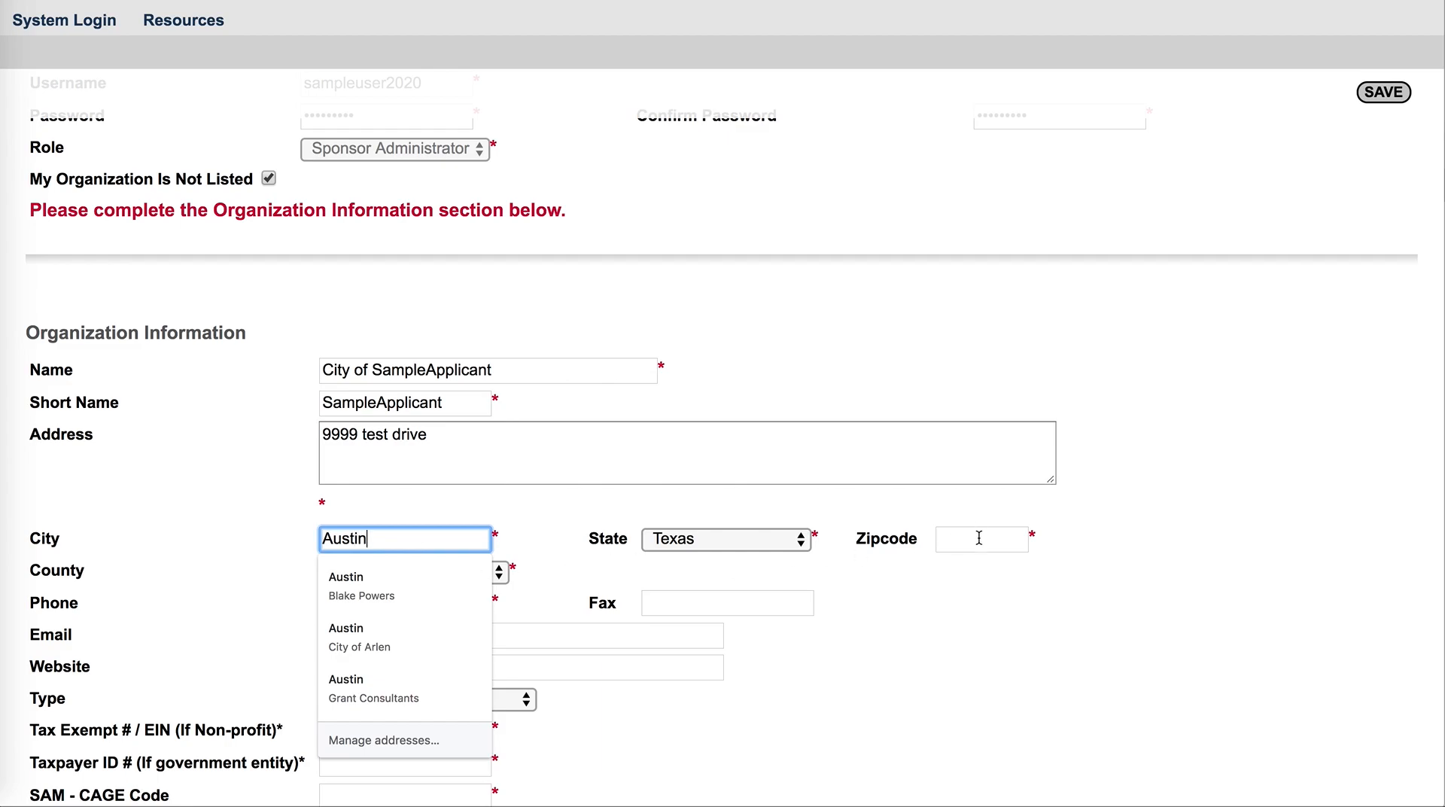
click(980, 536)
text(787)
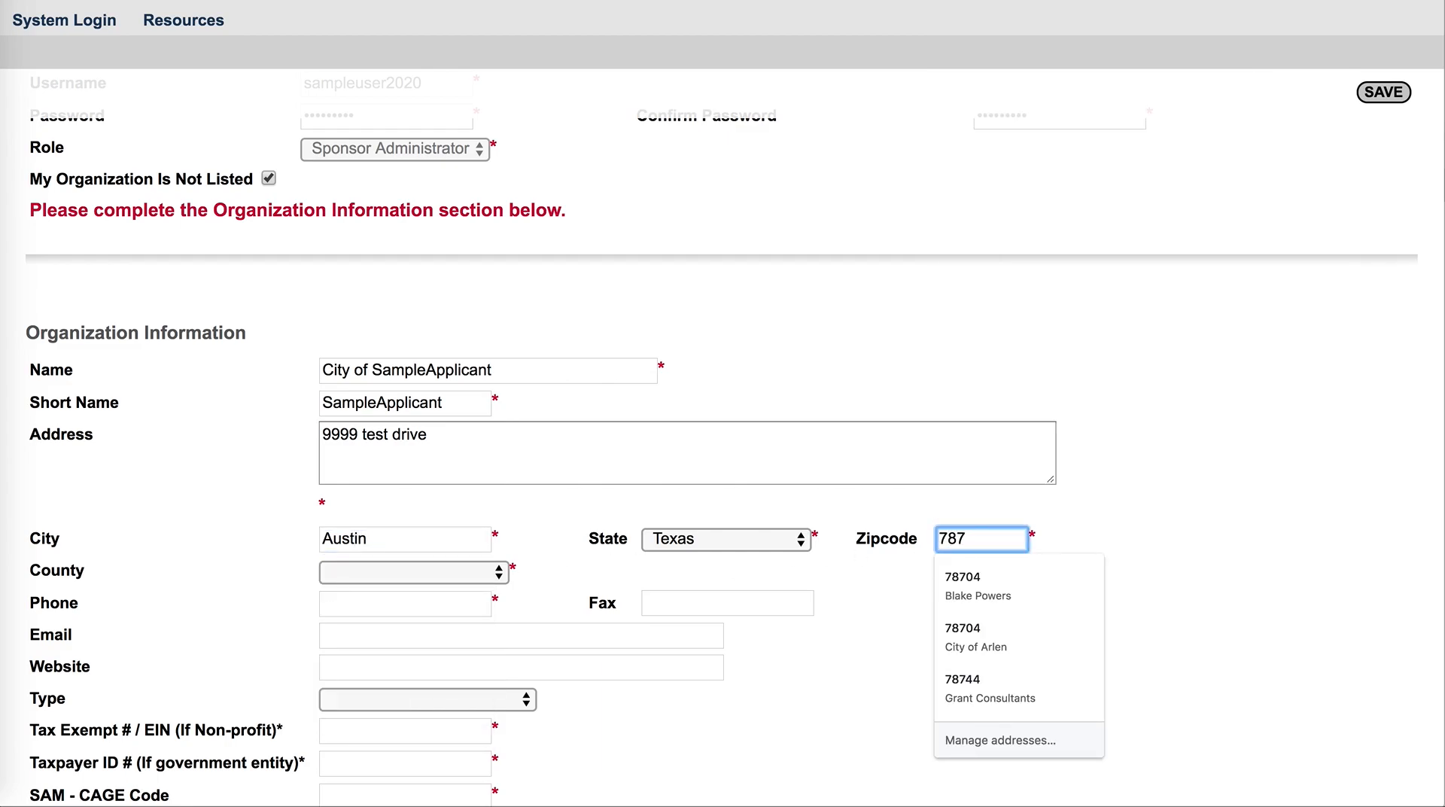
text(66)
Set the organization's county to Travis County
click(496, 573)
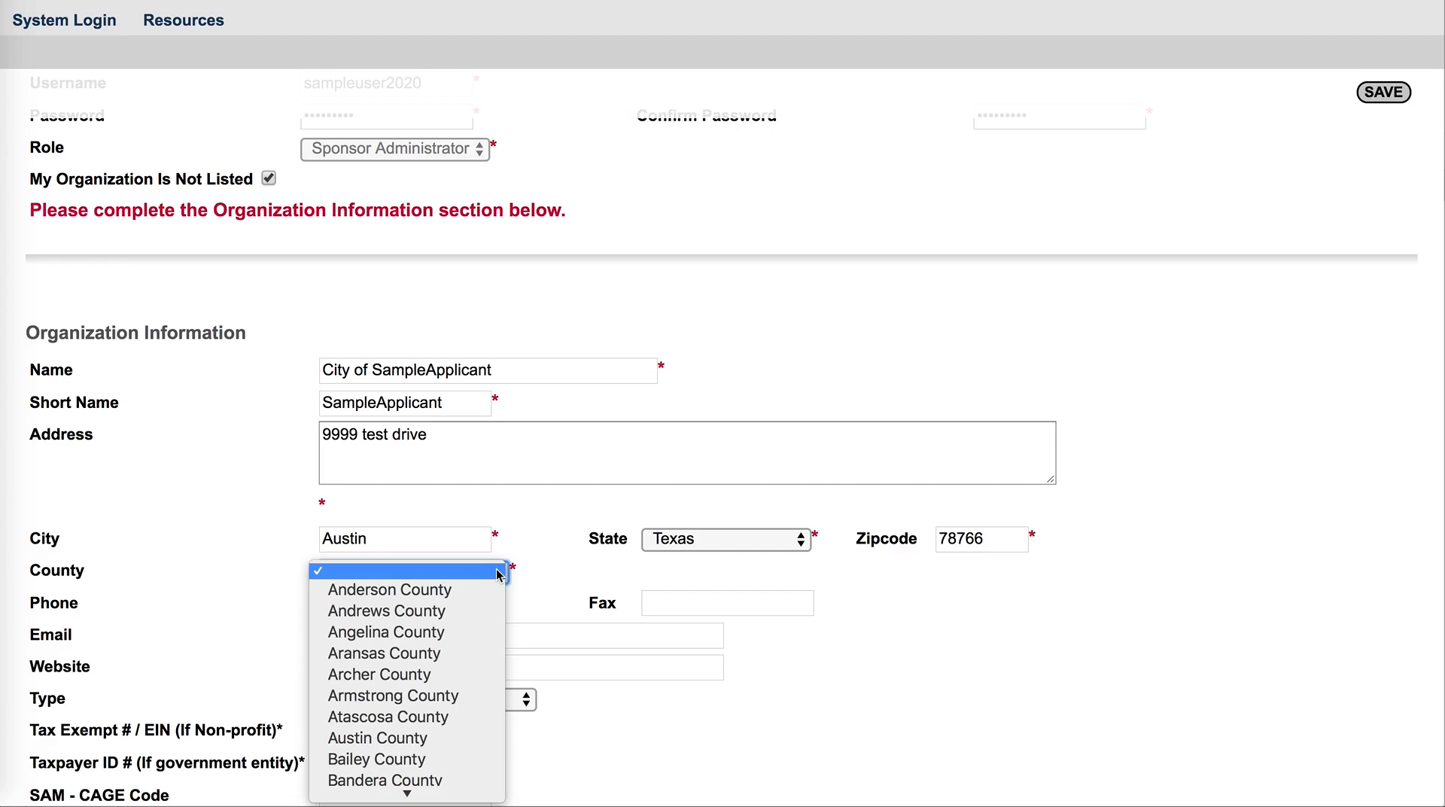
scroll(465, 680, down, 15)
scroll(465, 680, down, 20)
scroll(465, 679, down, 5)
scroll(469, 677, up, 2)
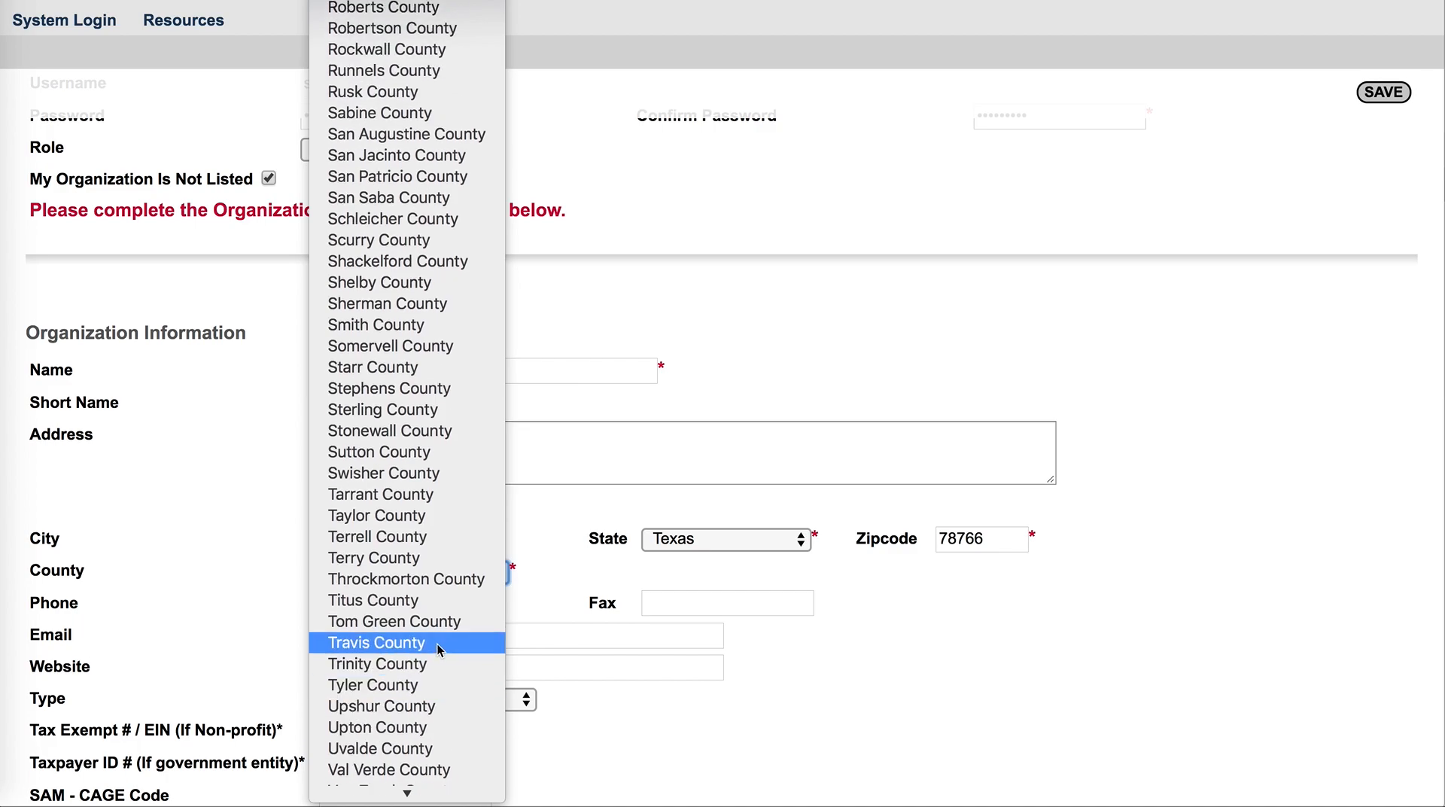
click(564, 513)
key(t)
key(r)
Enter the organization's phone number
click(389, 606)
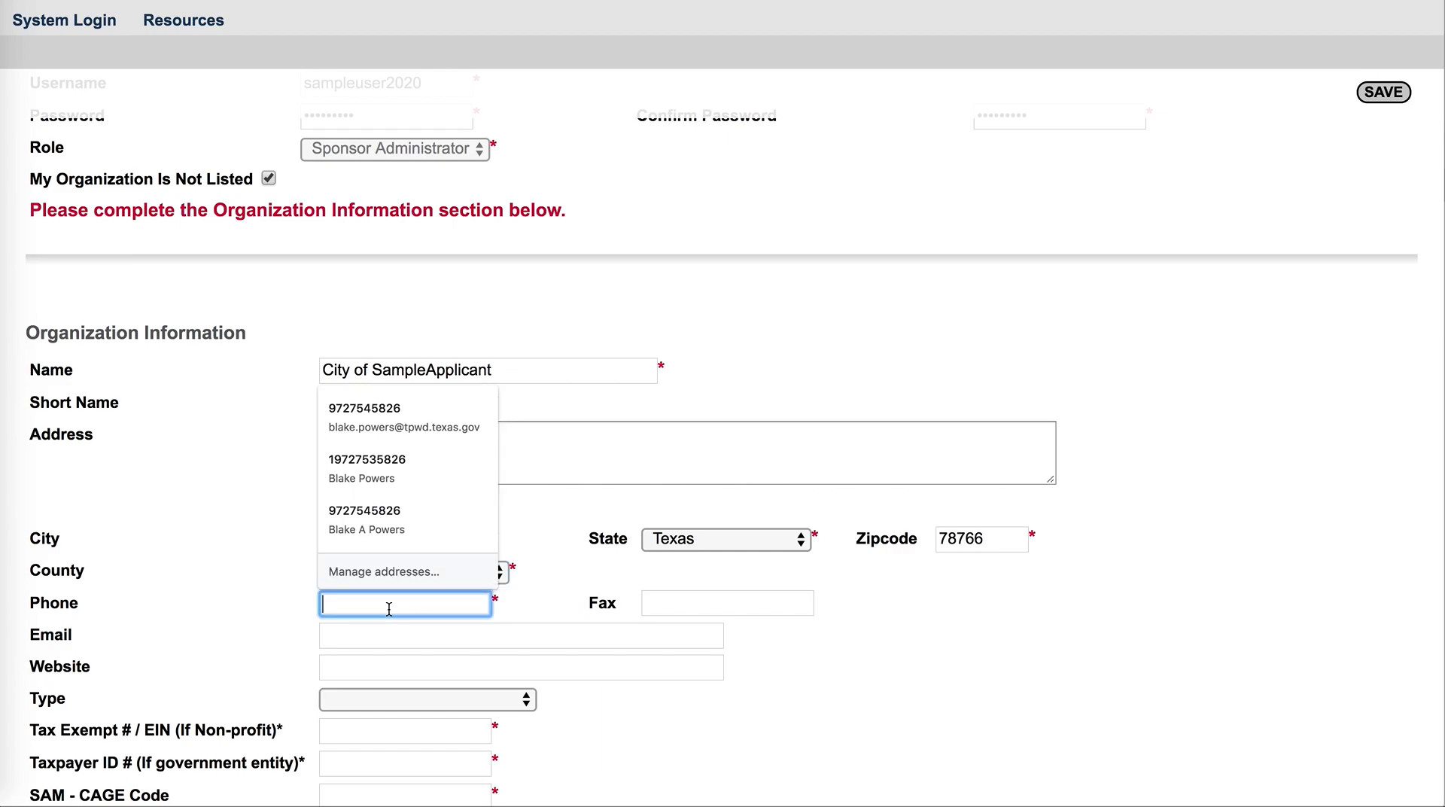
text(999-999-9999)
Fill in the organization's e-mail address and set the organization type to City/County
scroll(493, 414, down, 5)
click(465, 314)
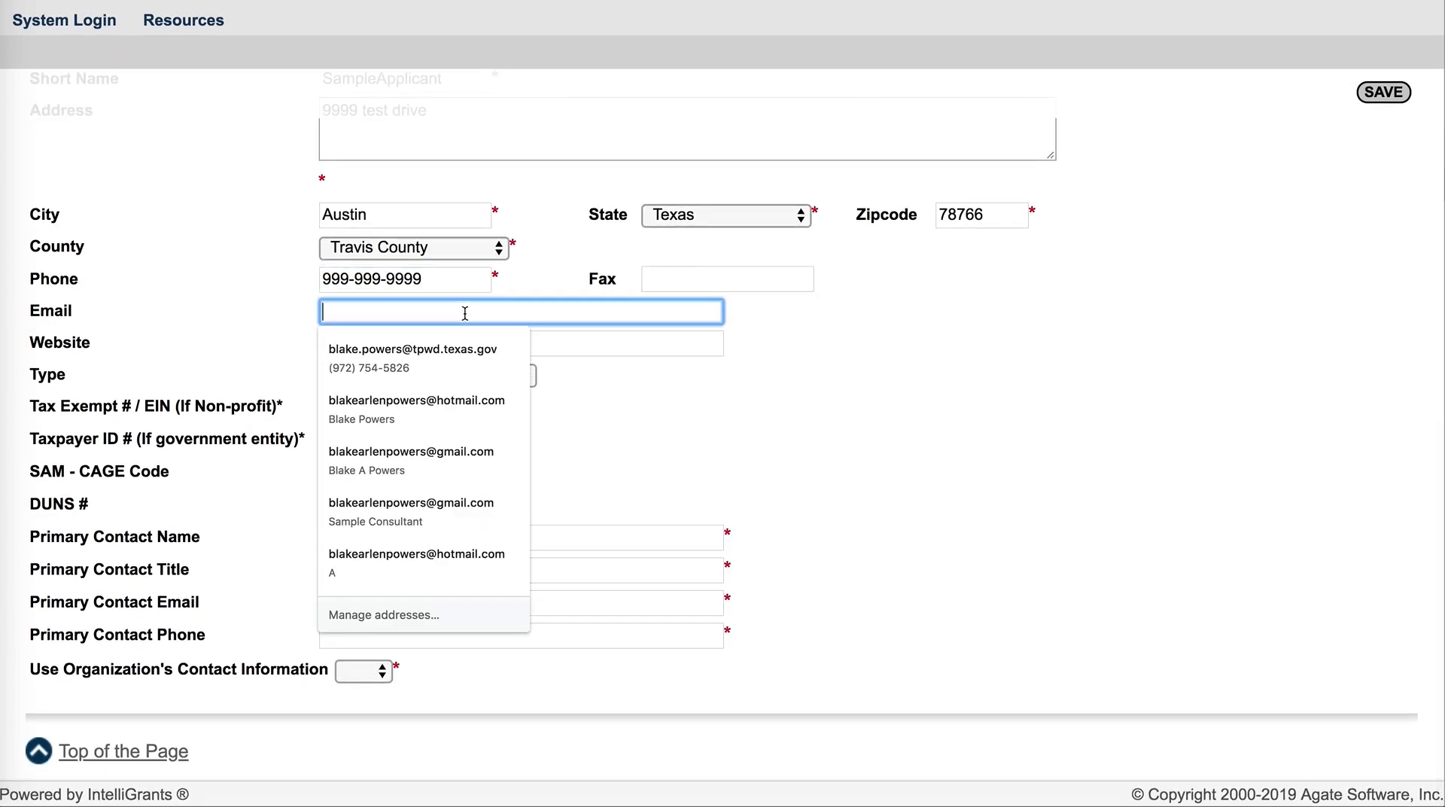
text(s)
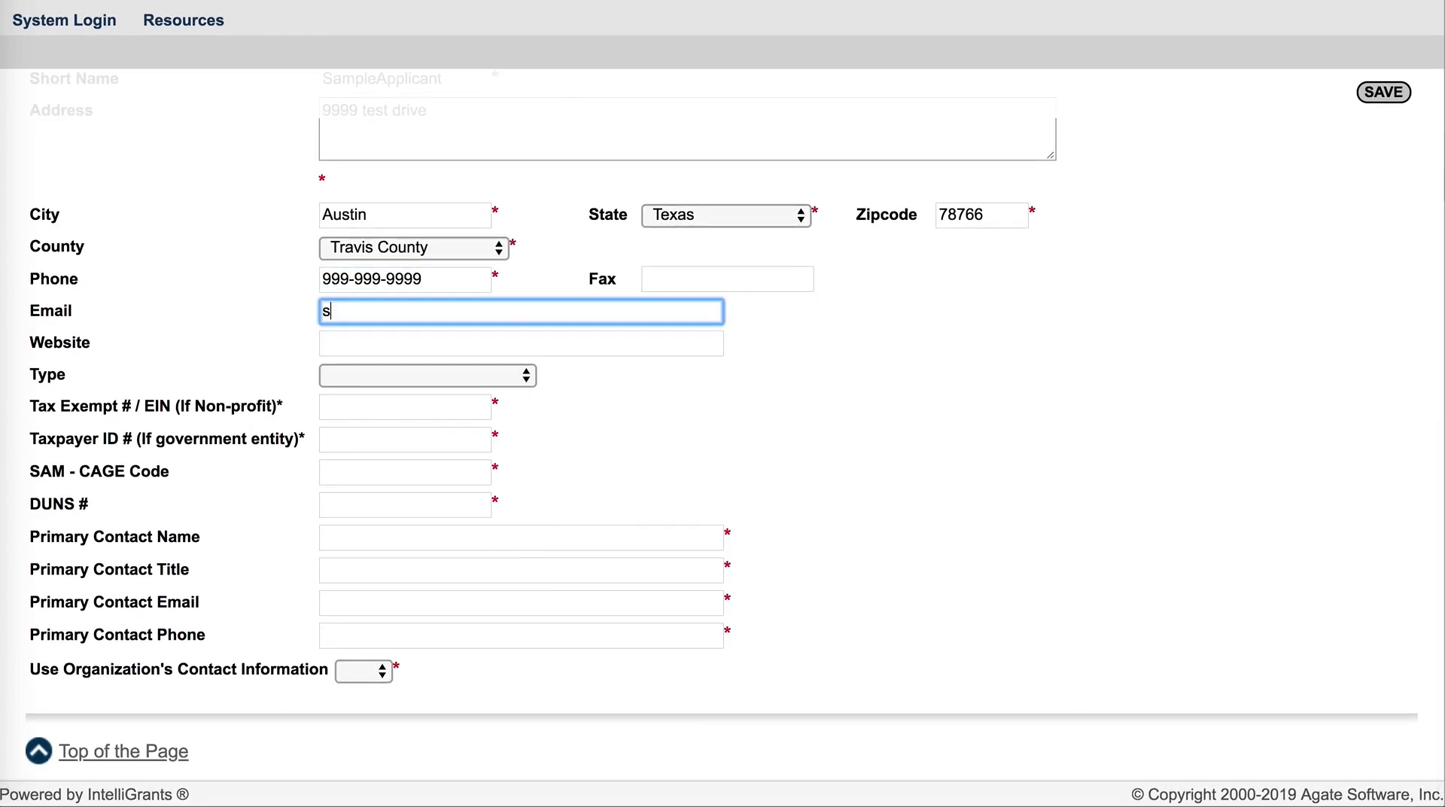
text(ampleorg@s)
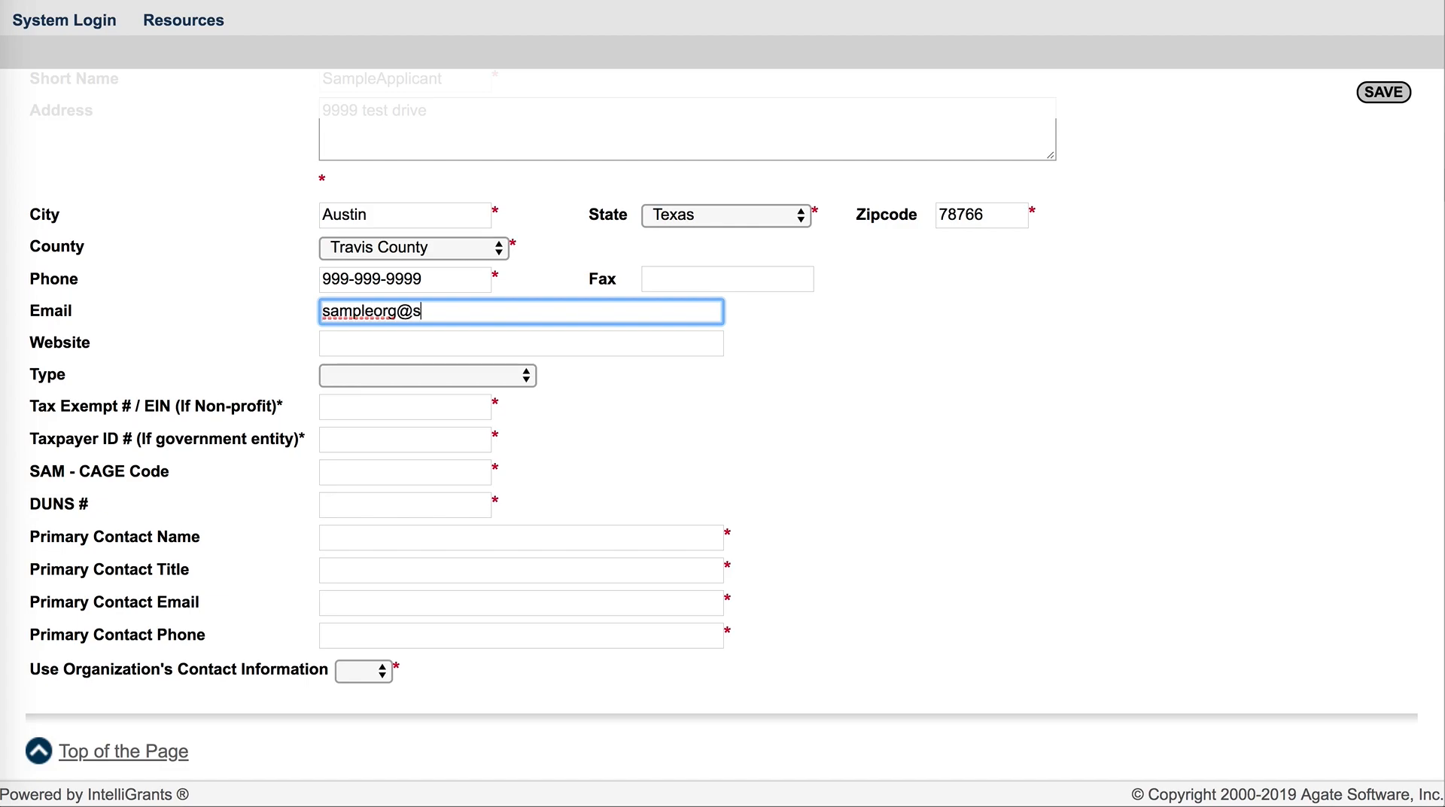
text(ample.com)
click(431, 386)
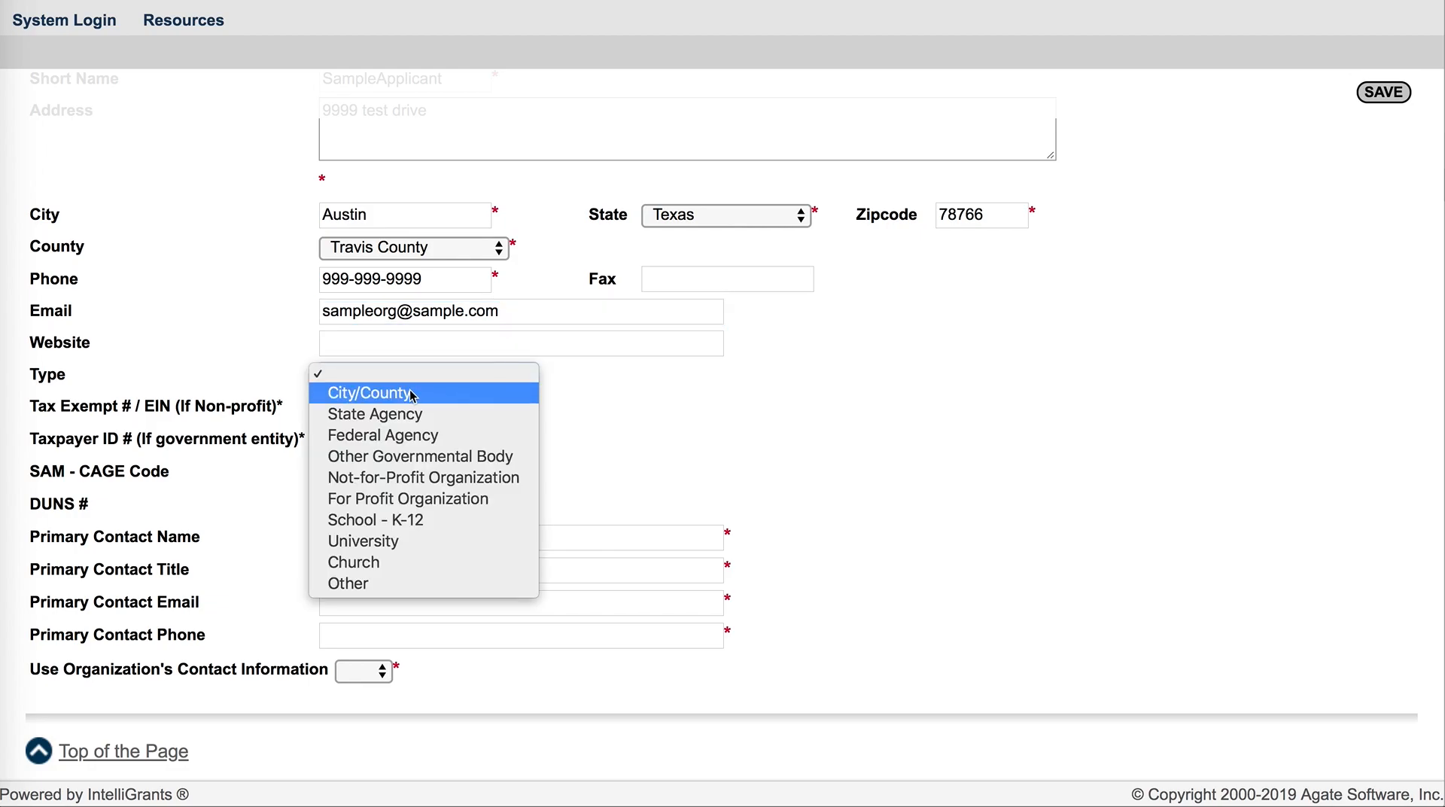
click(413, 396)
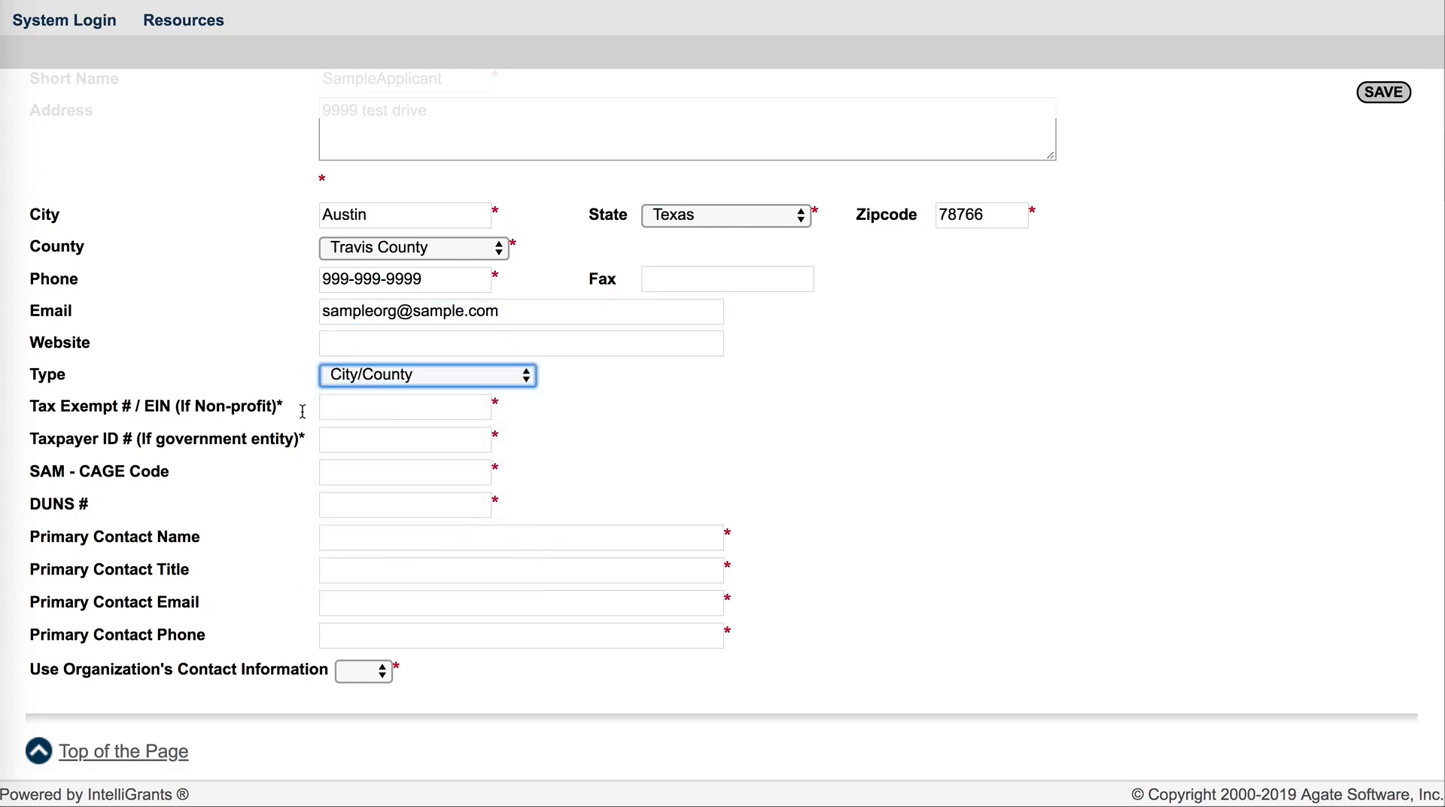
Enter the placeholder tax exempt number from the page instructions in the Tax Exempt # / EIN field
scroll(226, 471, up, 2)
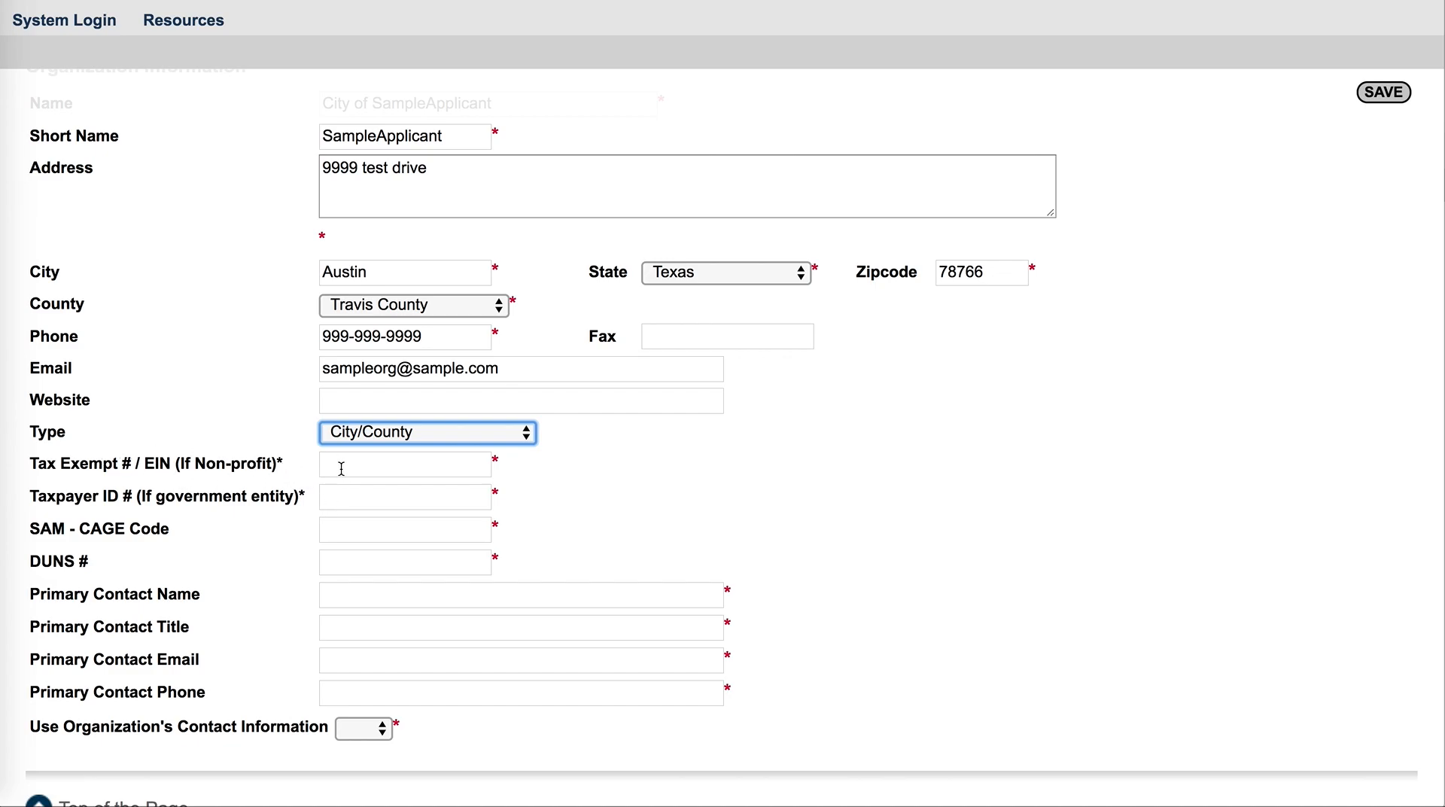
scroll(344, 466, up, 15)
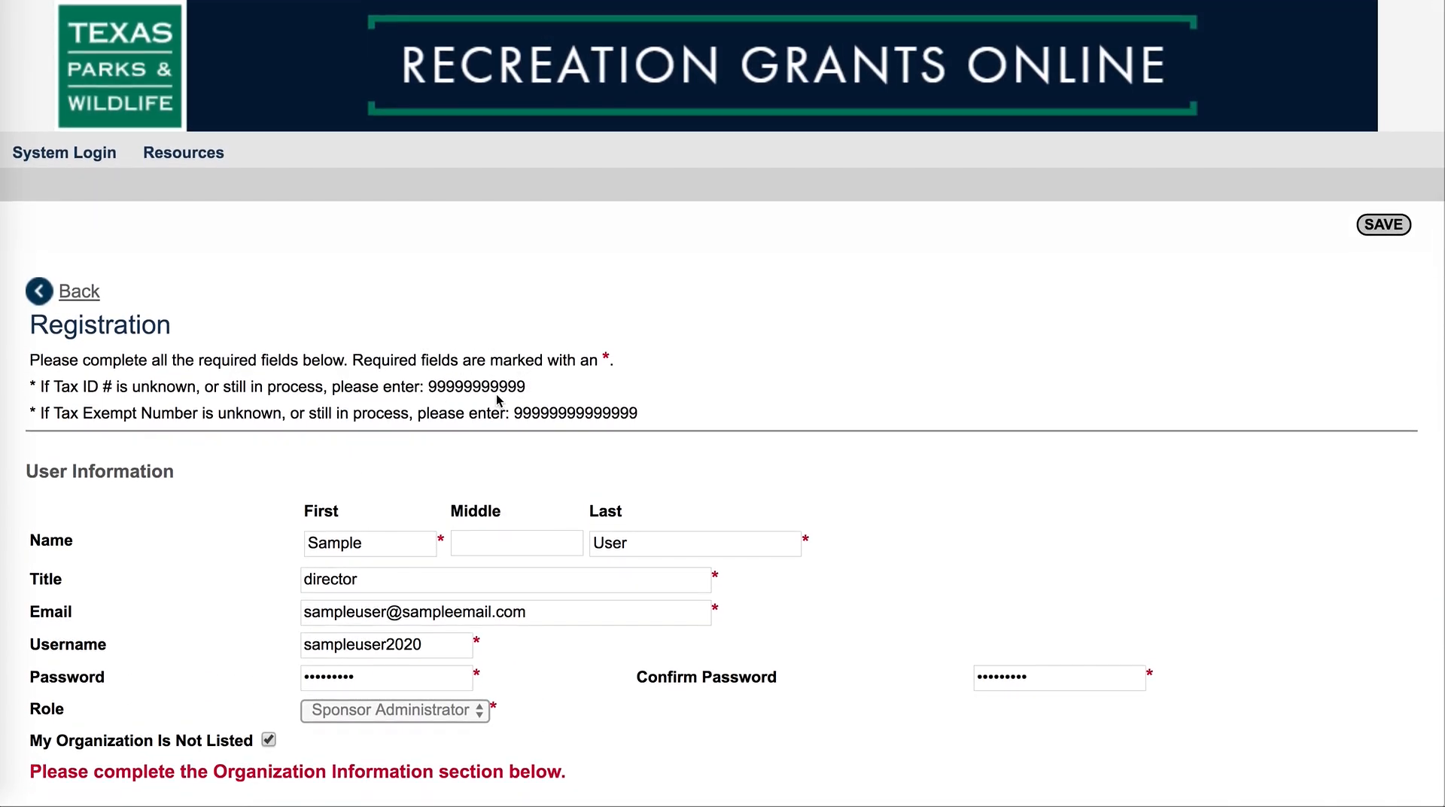
scroll(484, 367, down, 3)
scroll(296, 560, down, 3)
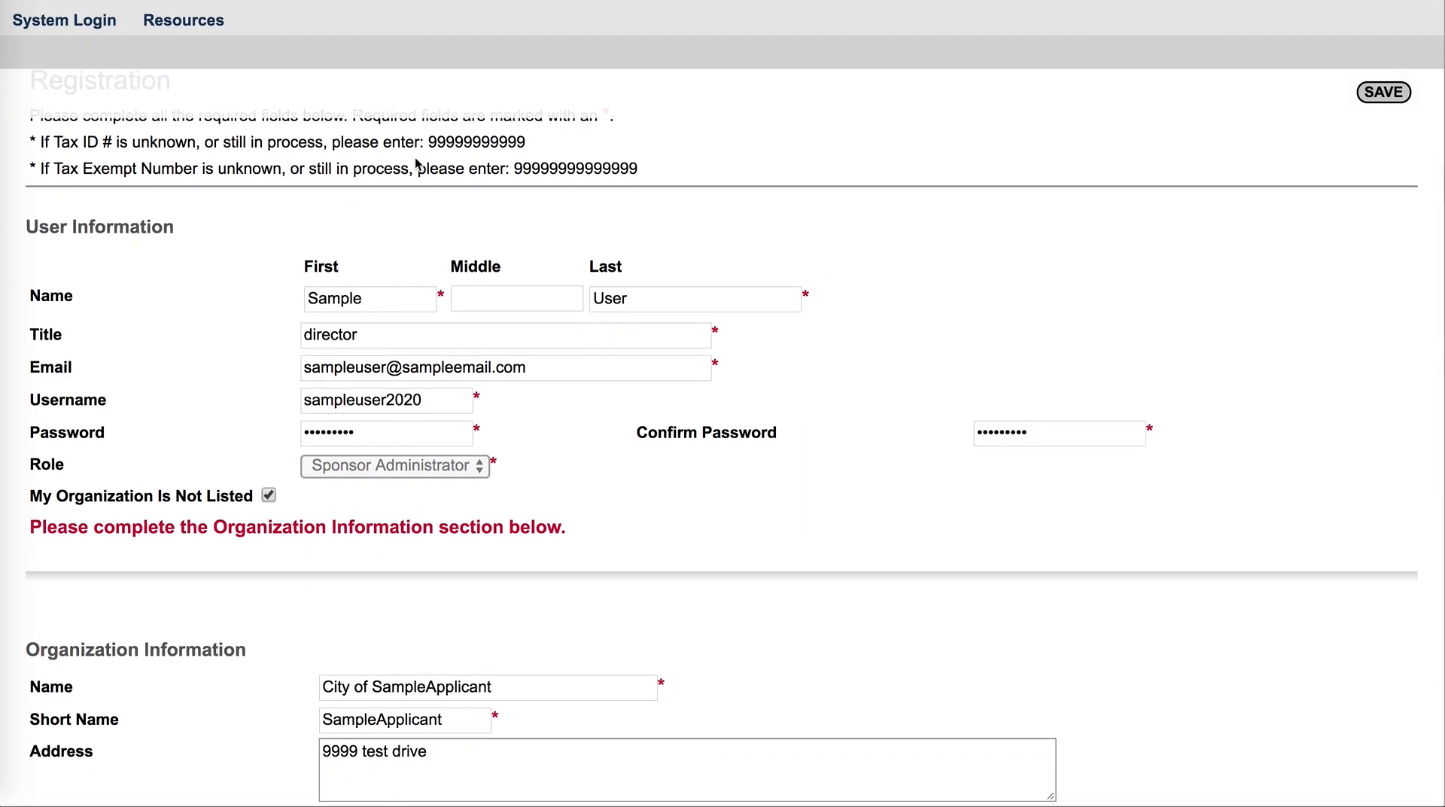
scroll(418, 164, down, 2)
scroll(203, 467, down, 12)
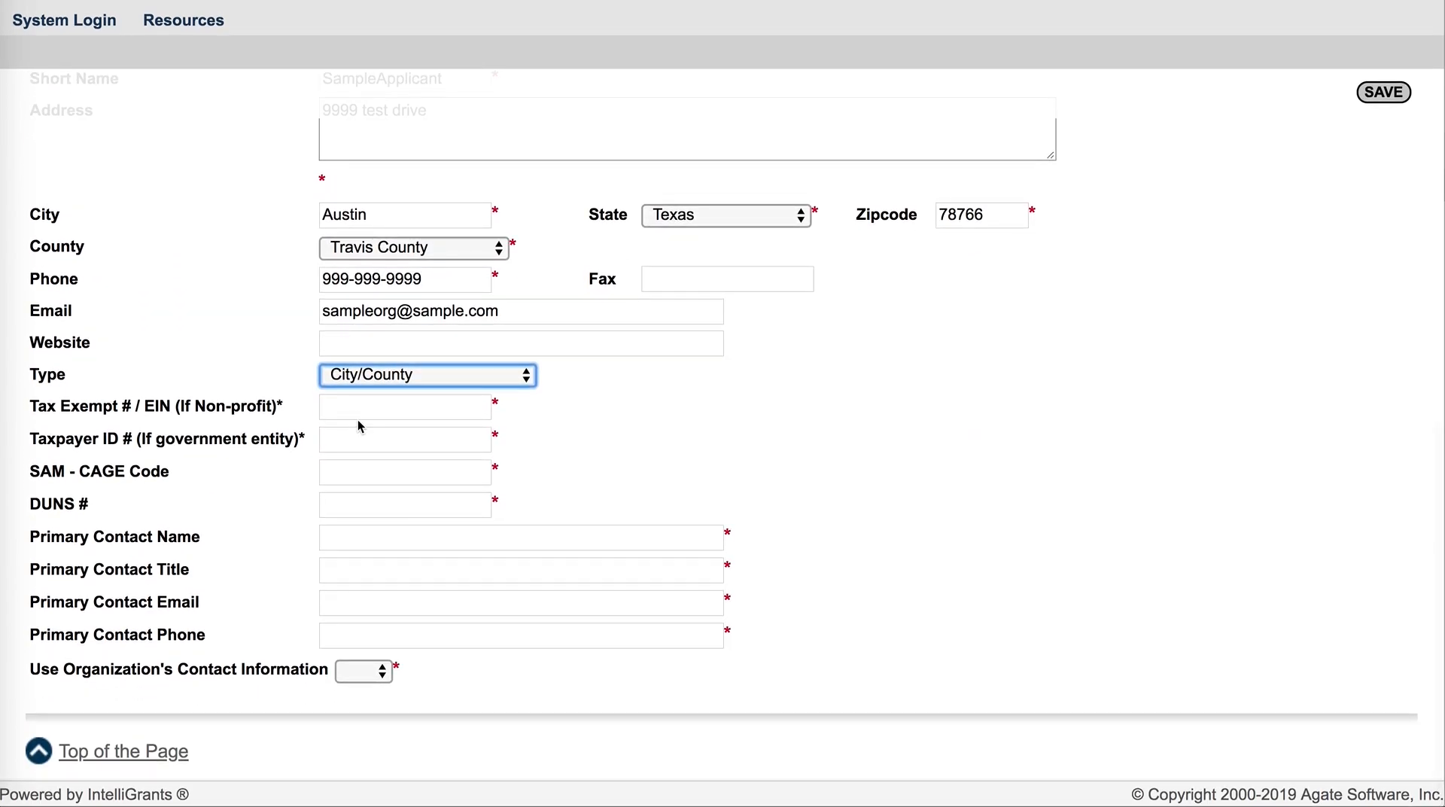
click(365, 411)
text(999999)
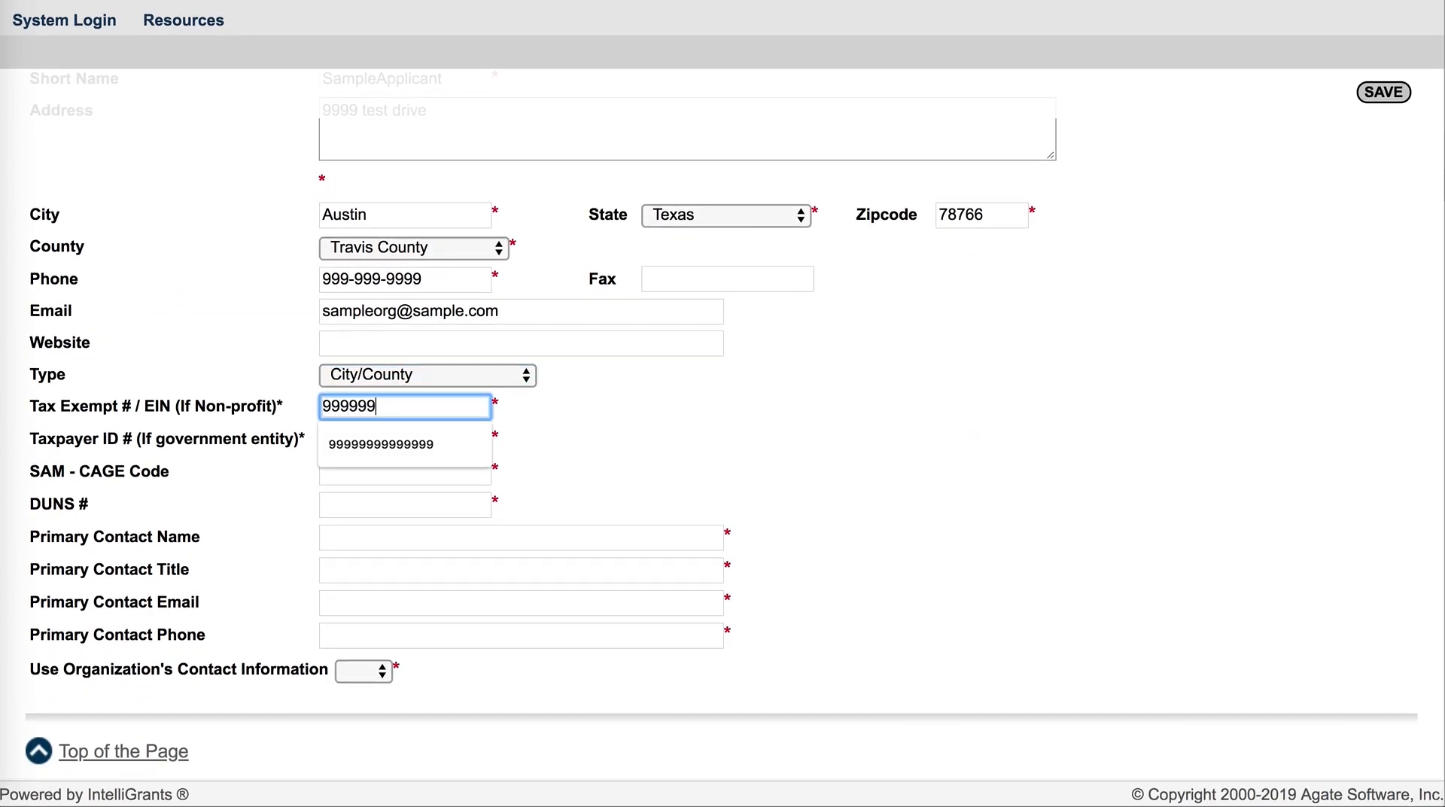
text(99999999)
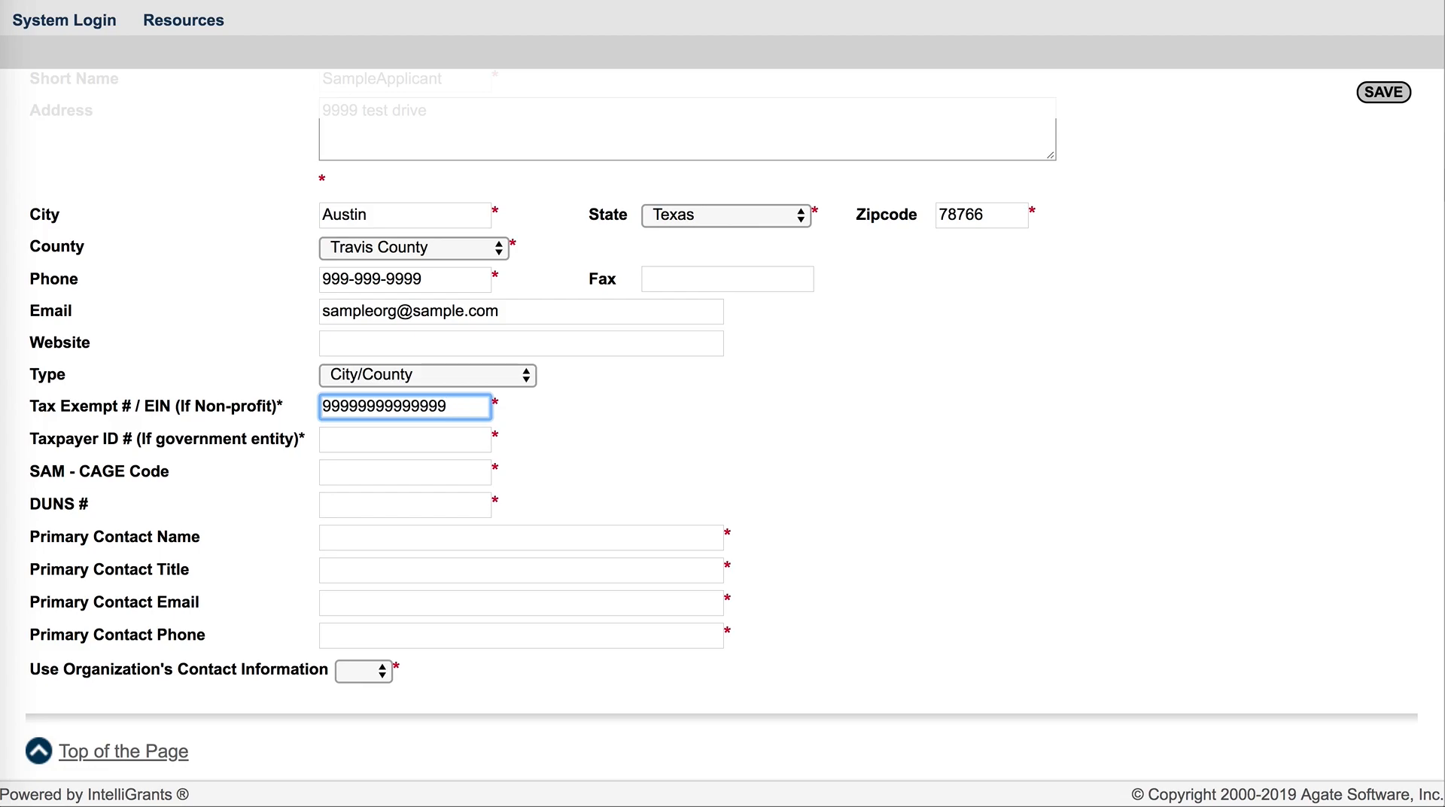
Enter a sample taxpayer ID number for the government entity
click(363, 444)
text(1234)
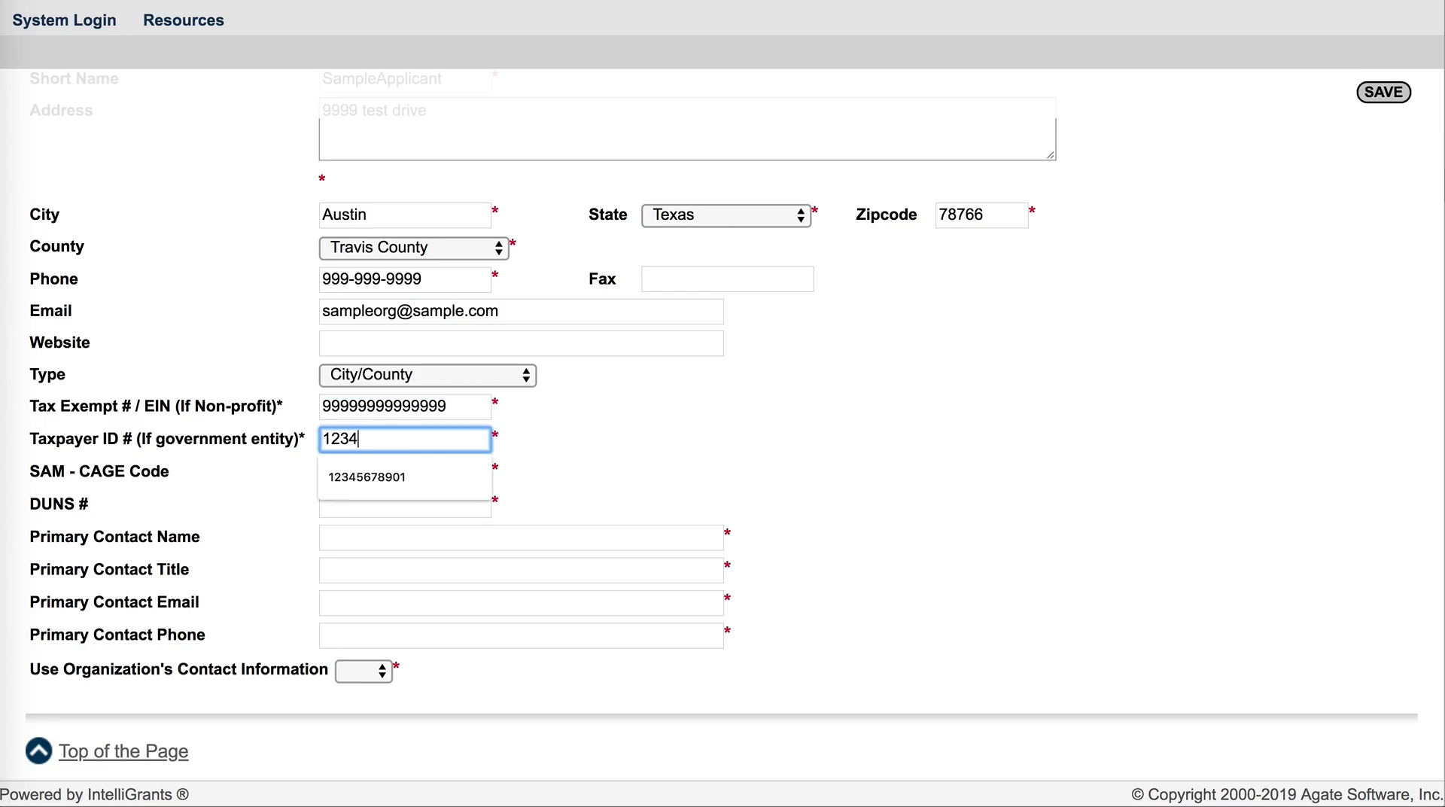
text(5678900)
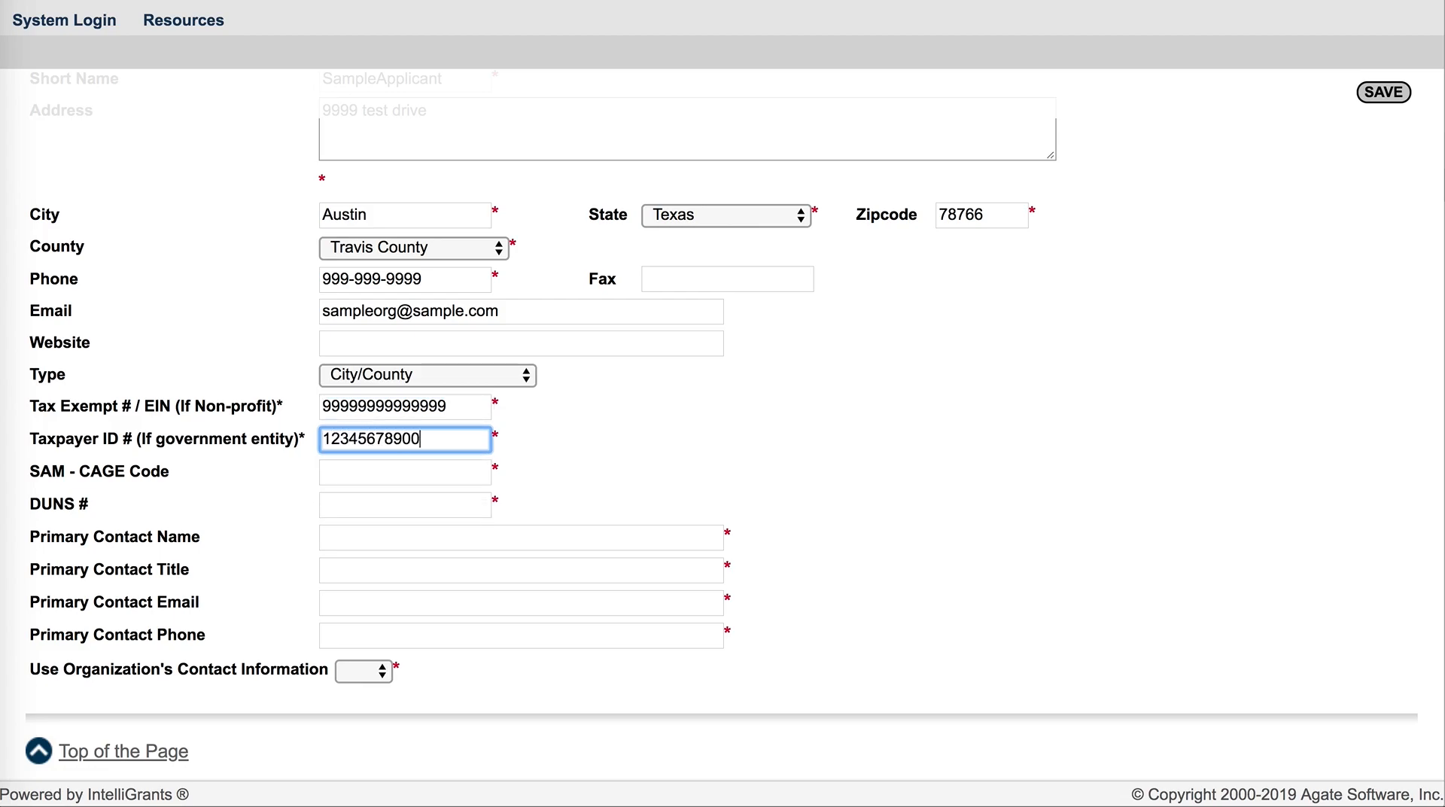
click(645, 445)
Fill in the SAM - CAGE code and the DUNS number with placeholder nines
scroll(606, 490, down, 1)
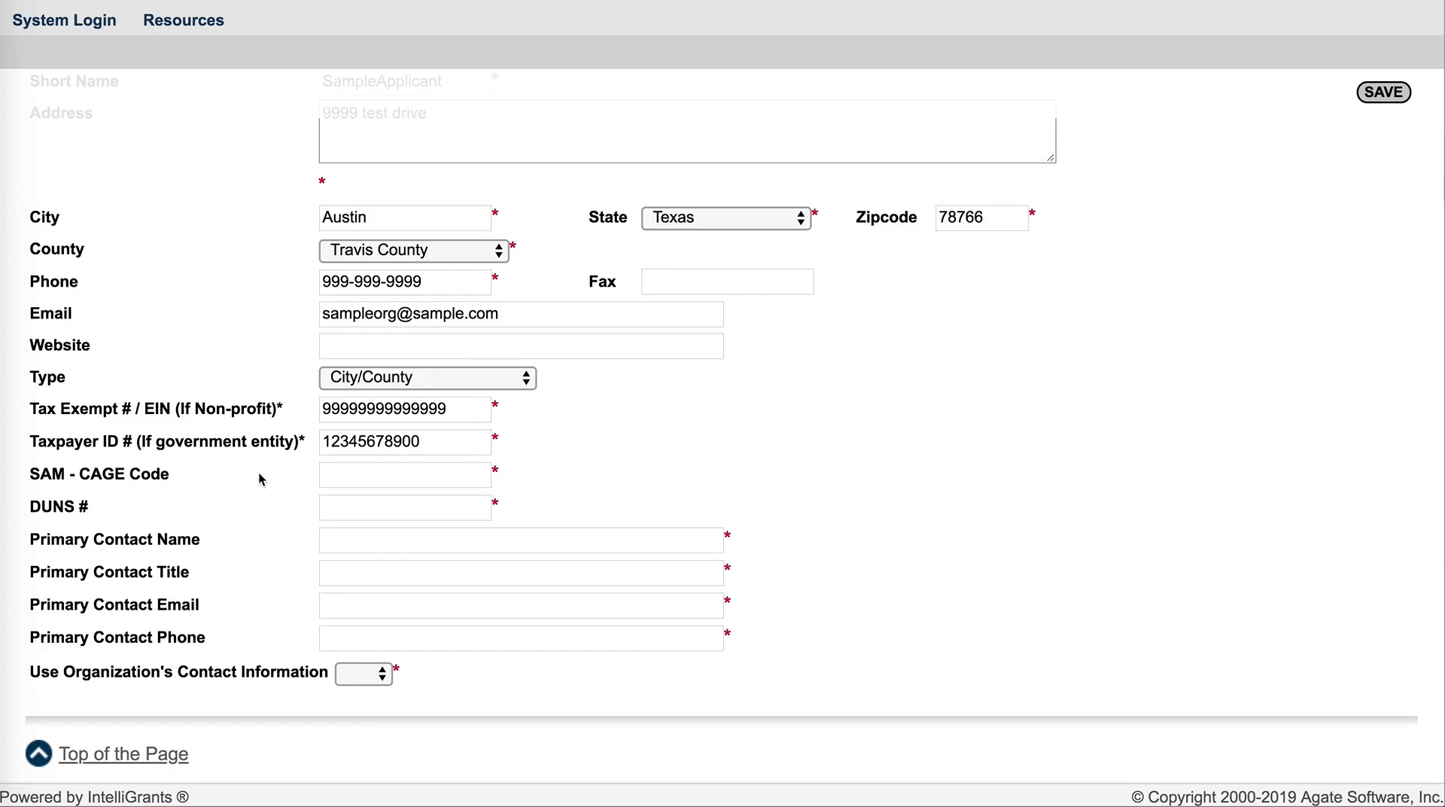
scroll(259, 473, up, 20)
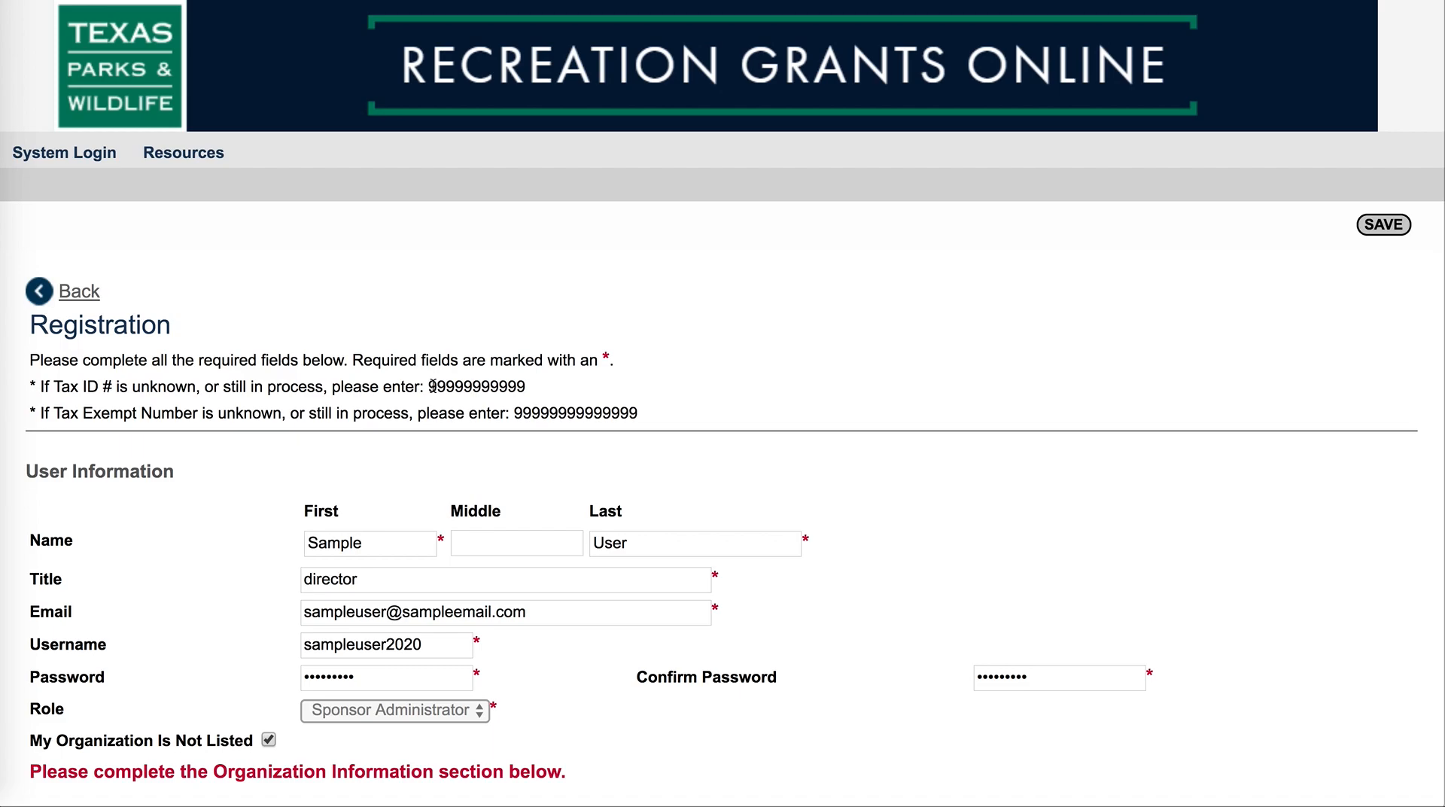
scroll(498, 388, down, 1)
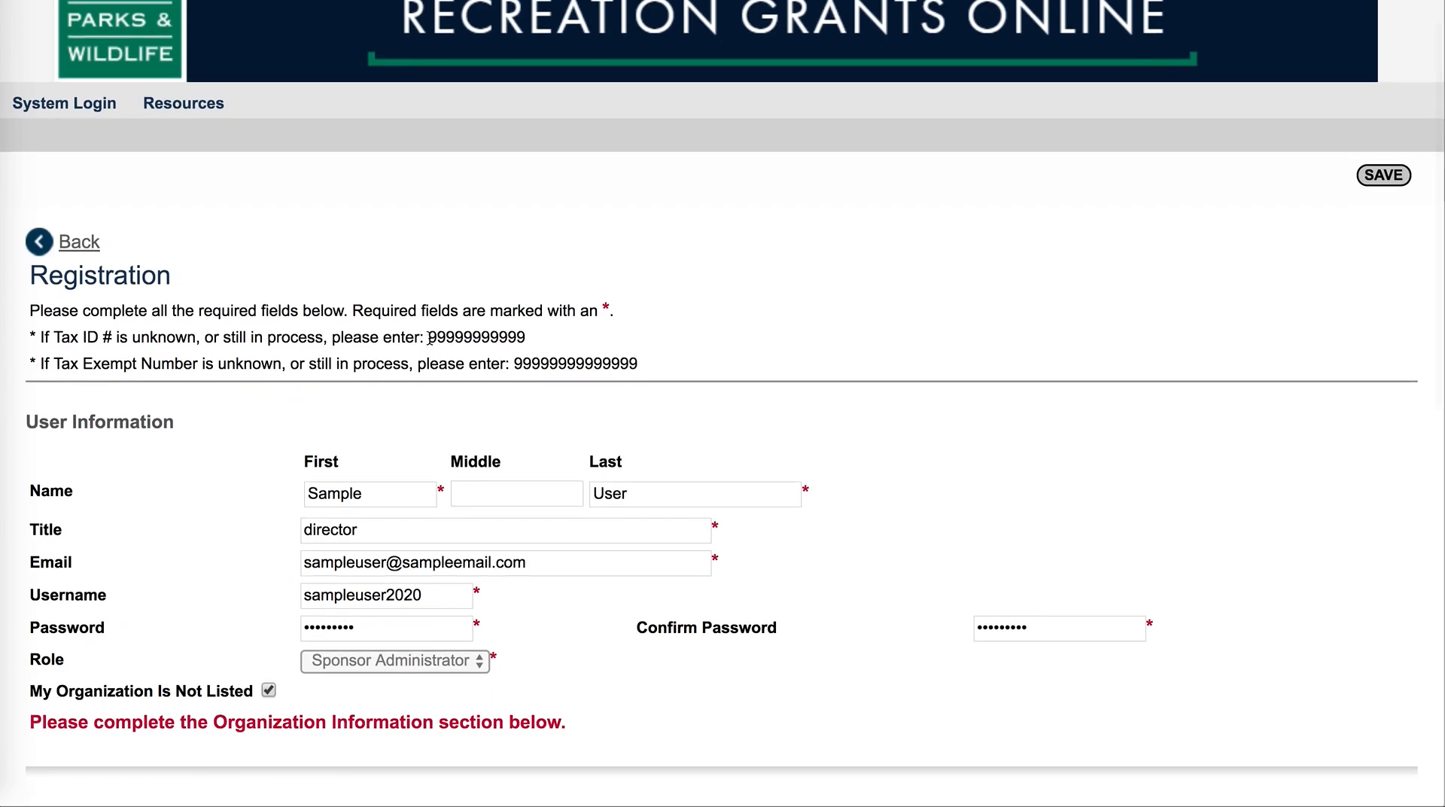
scroll(485, 338, down, 10)
scroll(486, 338, down, 3)
click(387, 474)
text(99999)
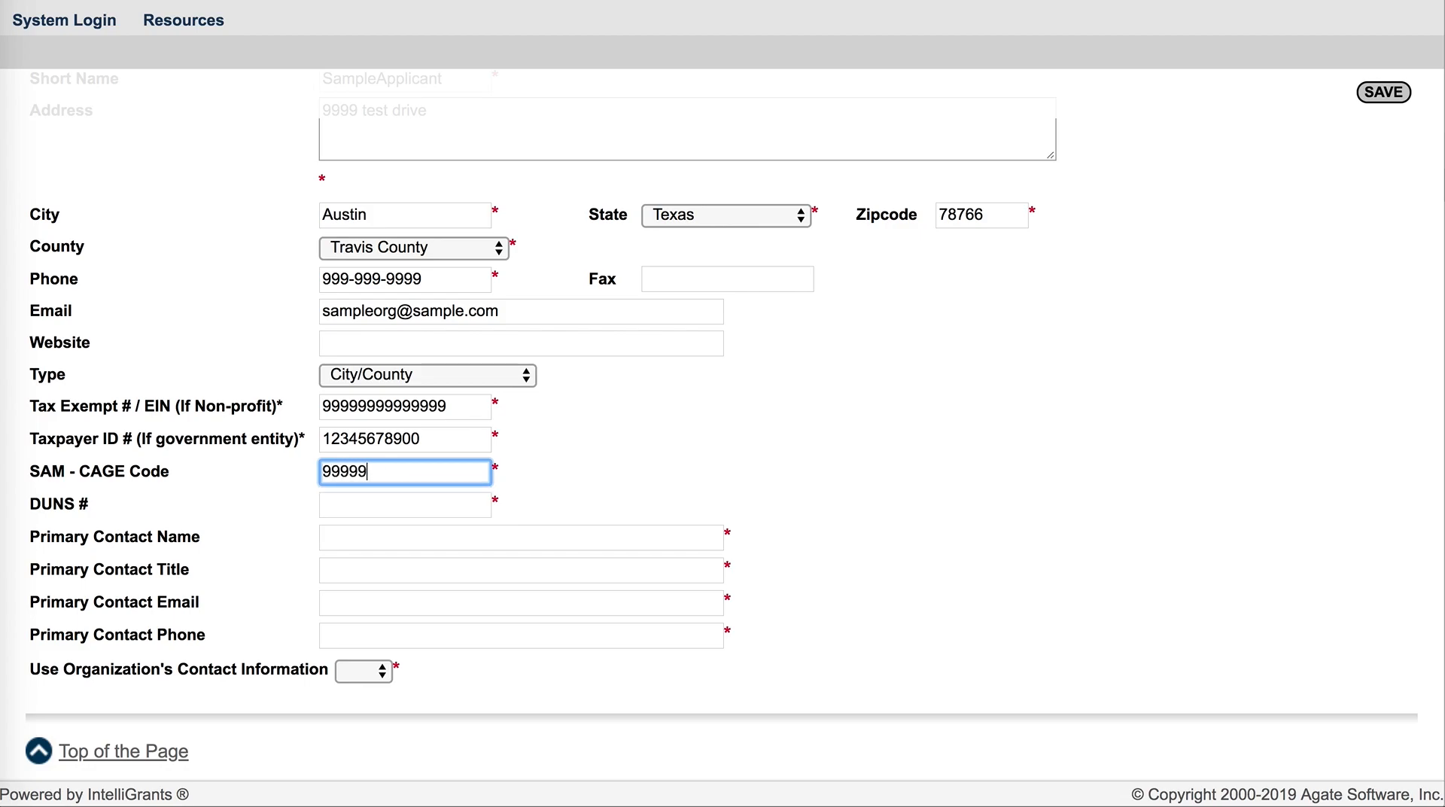
click(377, 510)
text(9)
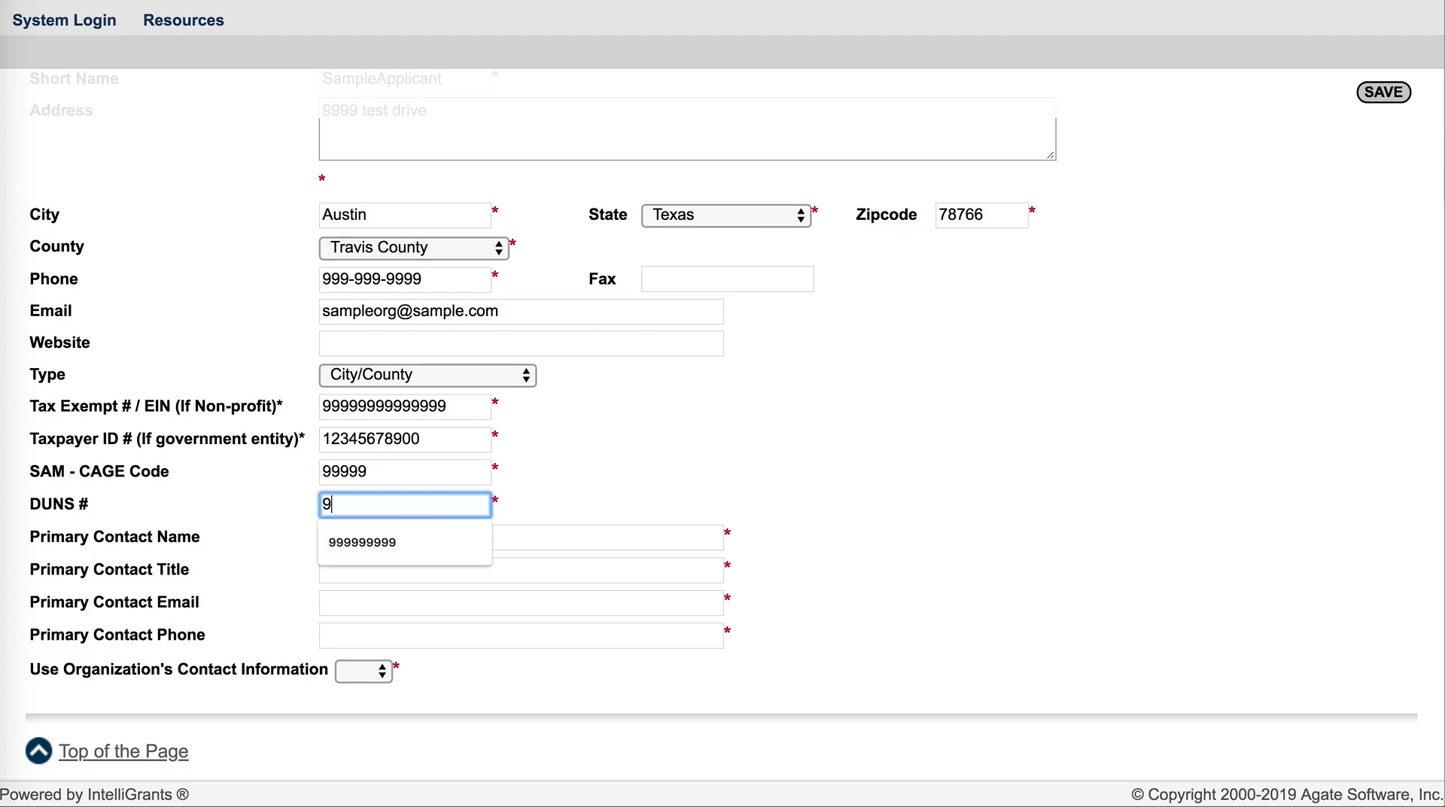
text(99999999)
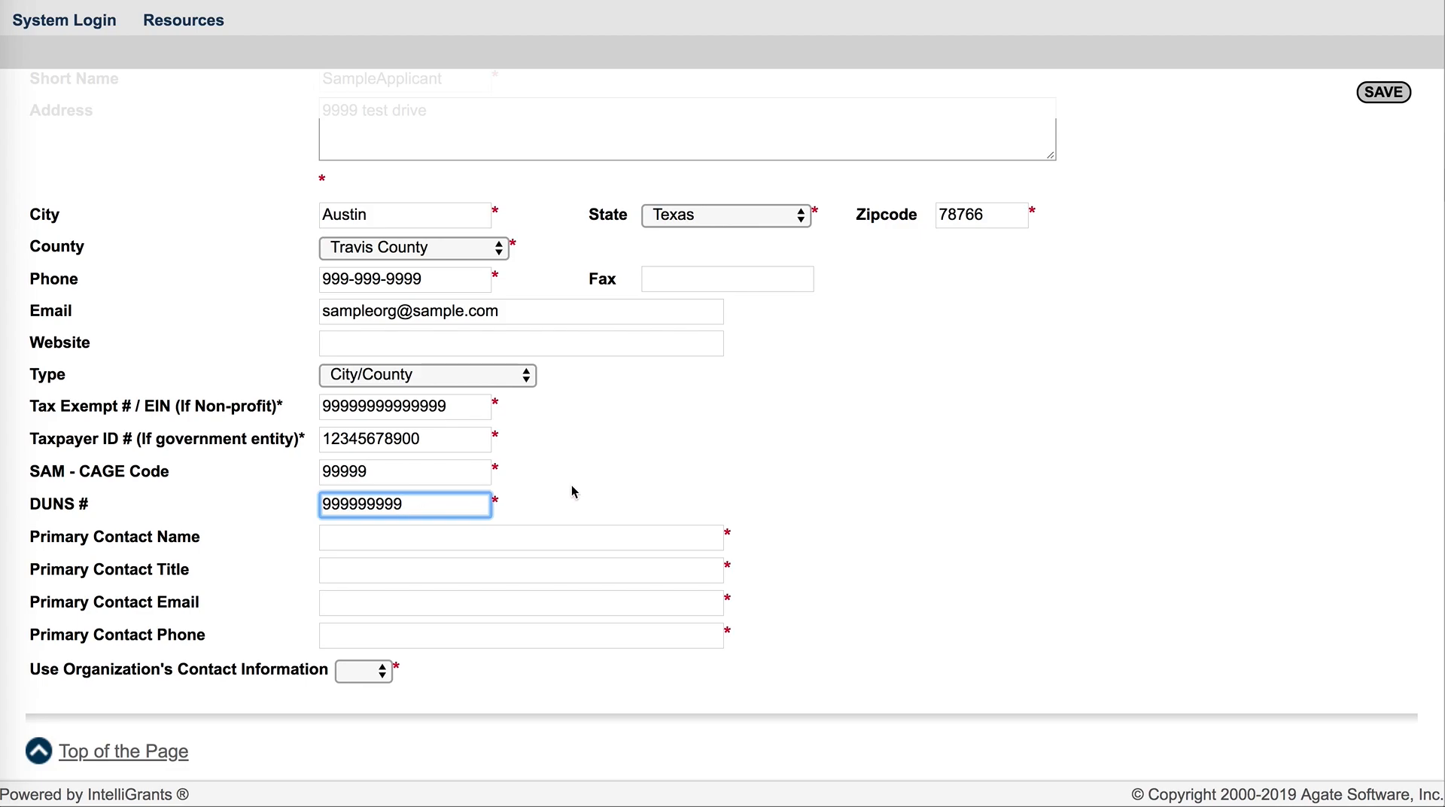
Enter the primary contact's name and set the primary contact title to Admin
click(359, 537)
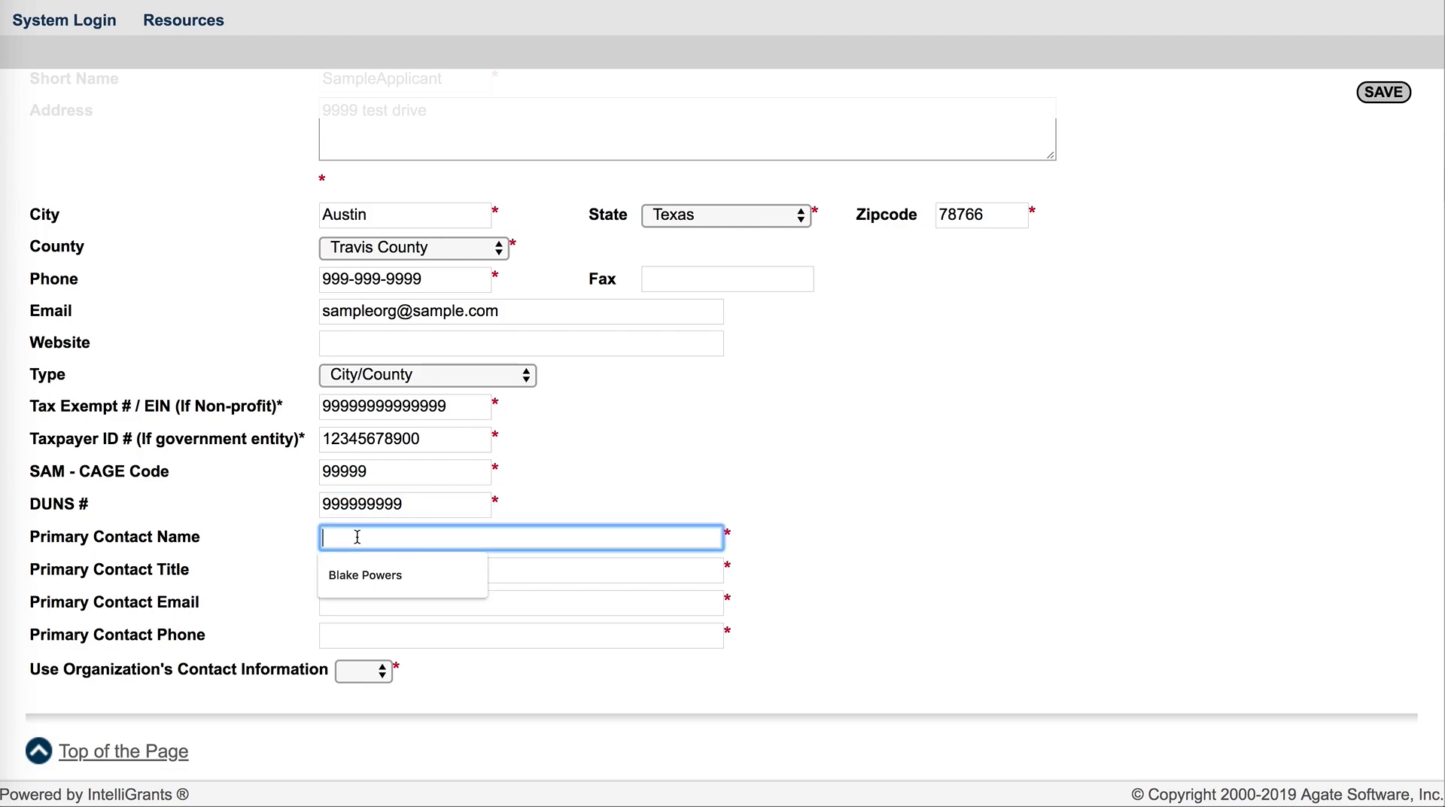
text(Te)
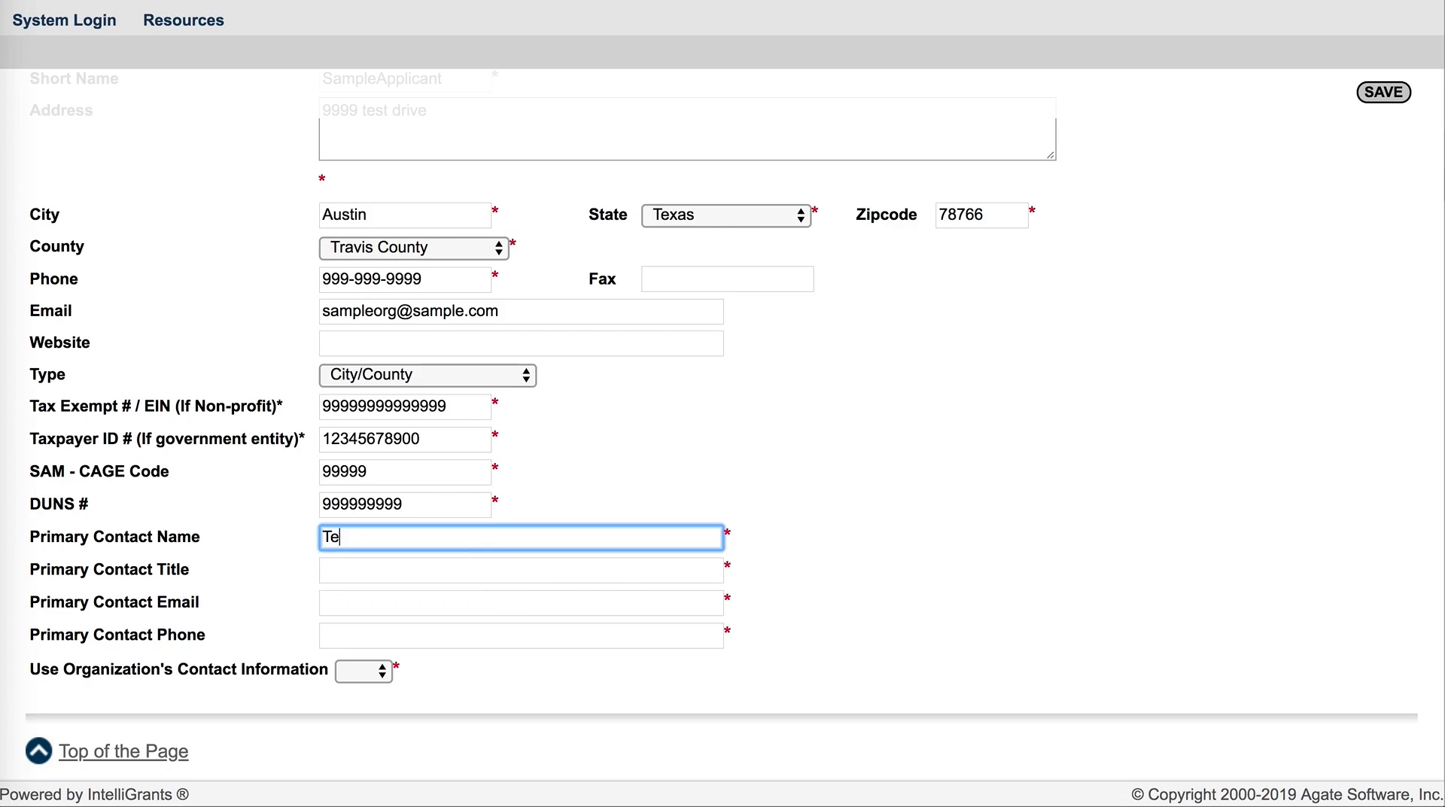
text(st Contact)
click(369, 572)
text(Admin)
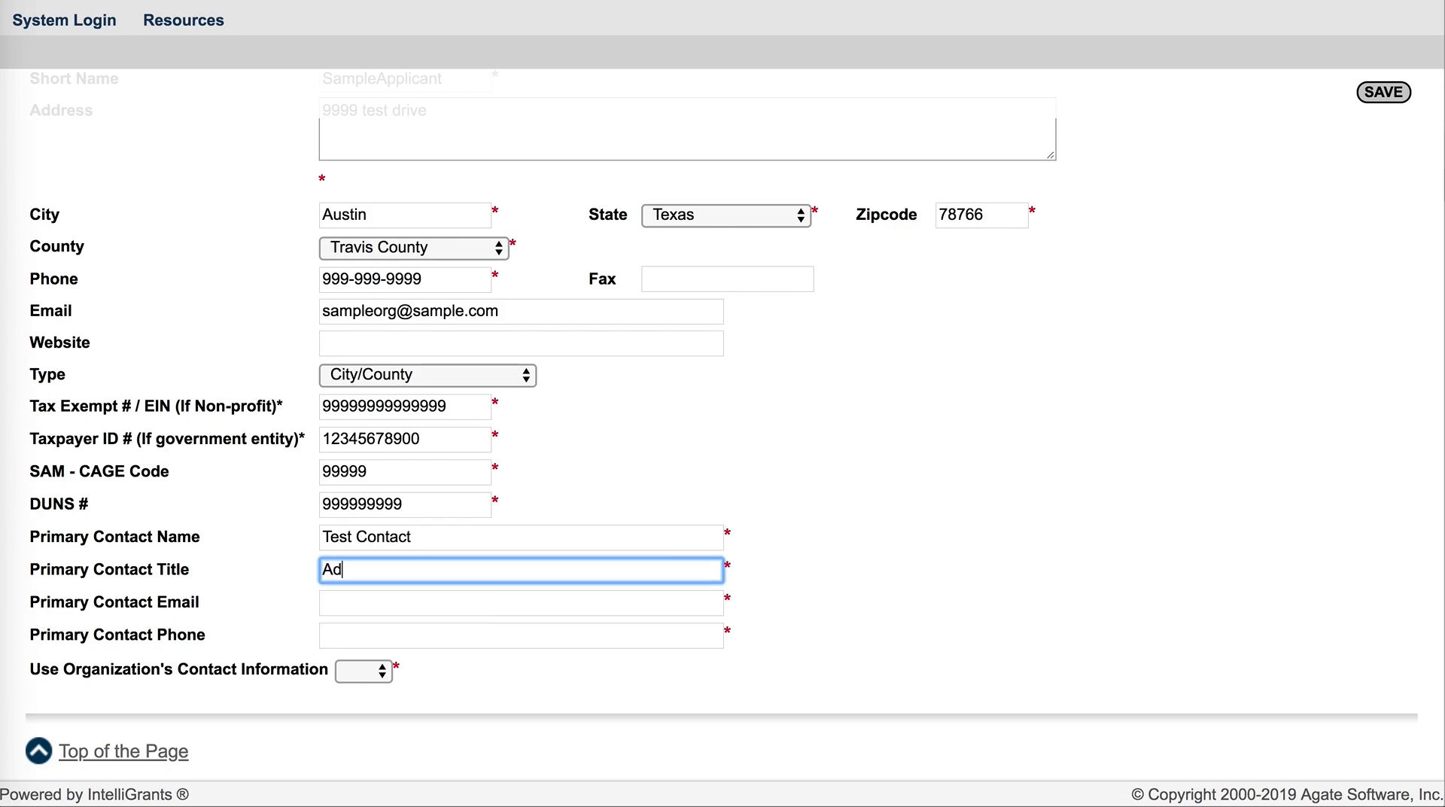
Fill in the primary contact's e-mail address and phone number
click(371, 606)
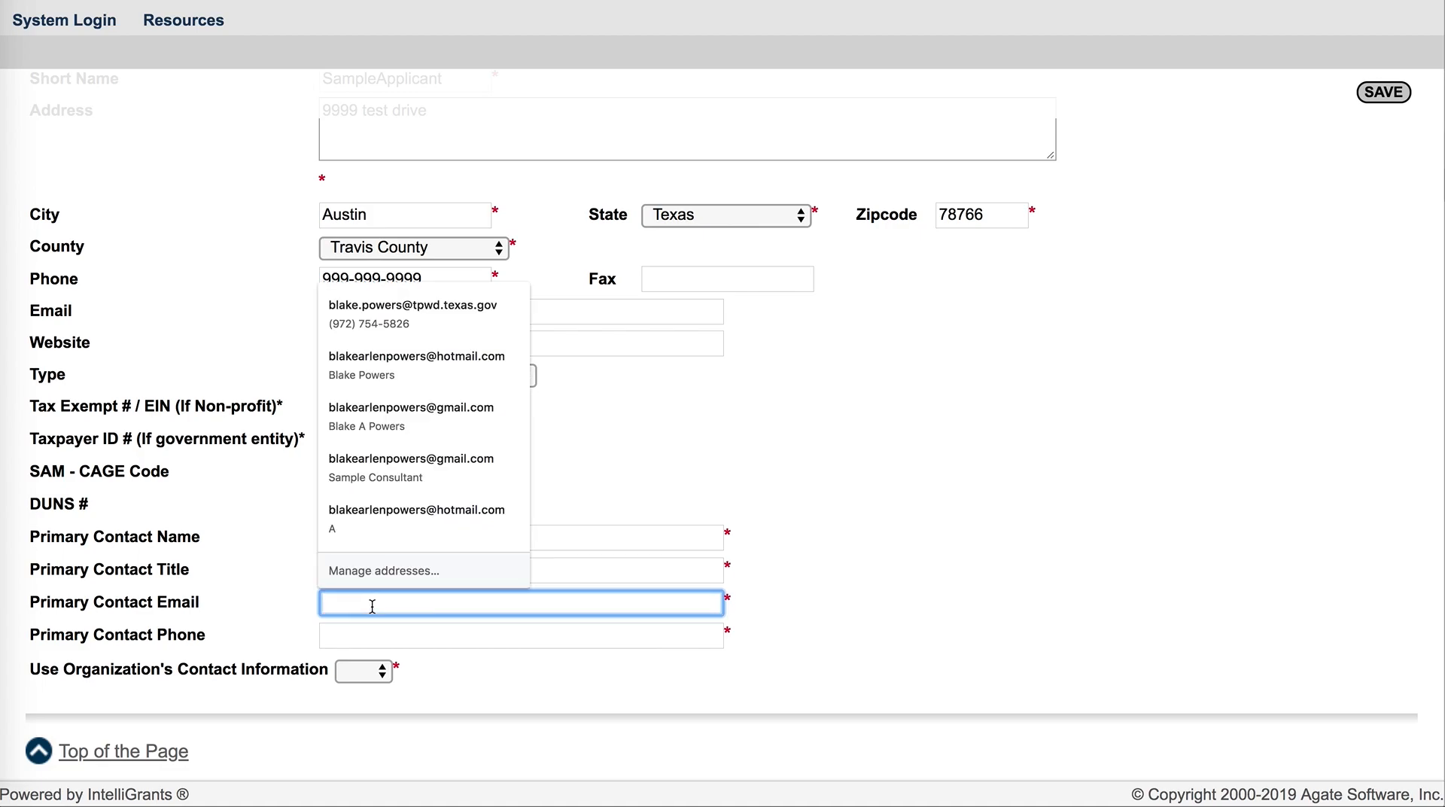
text(testcontact@test.com)
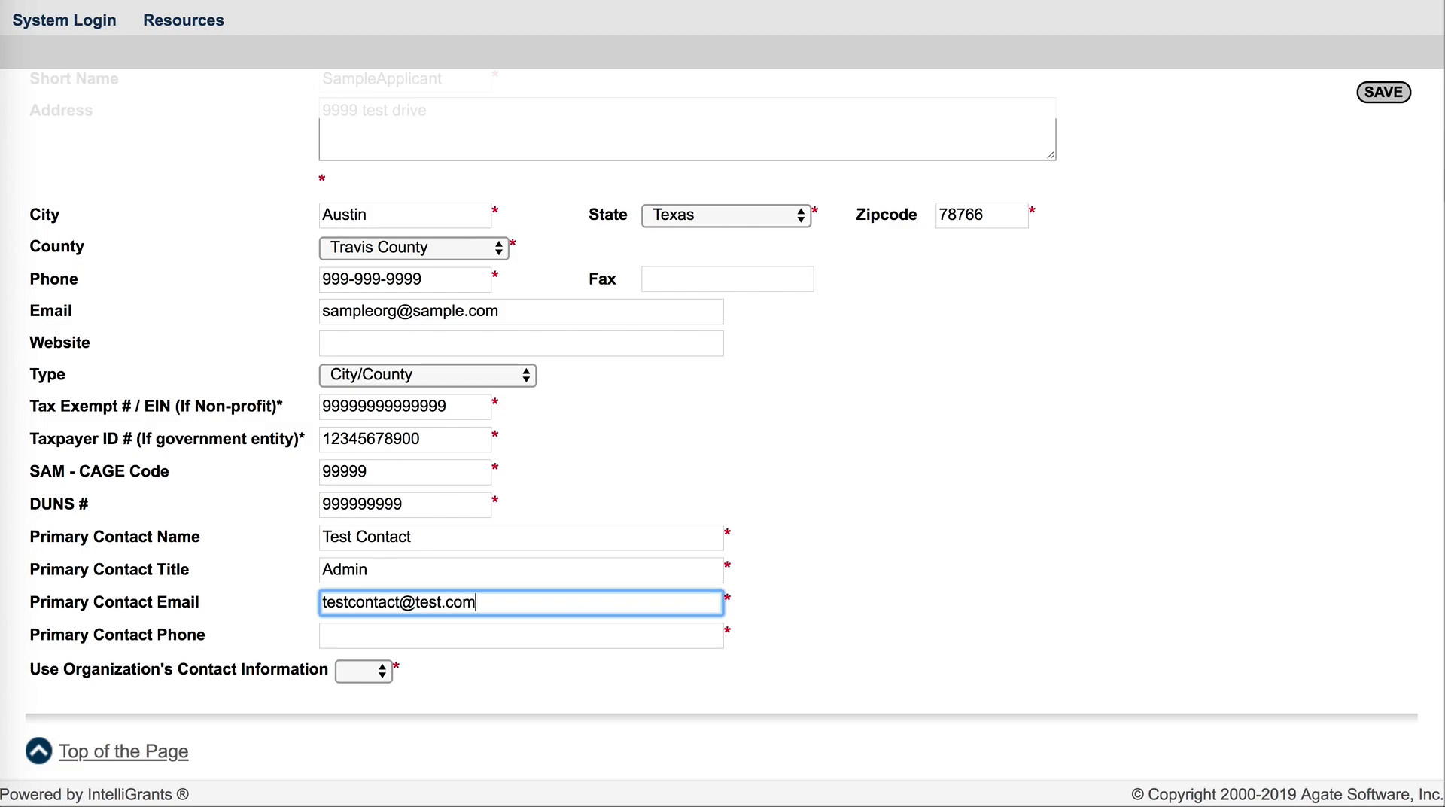
click(361, 637)
text(9)
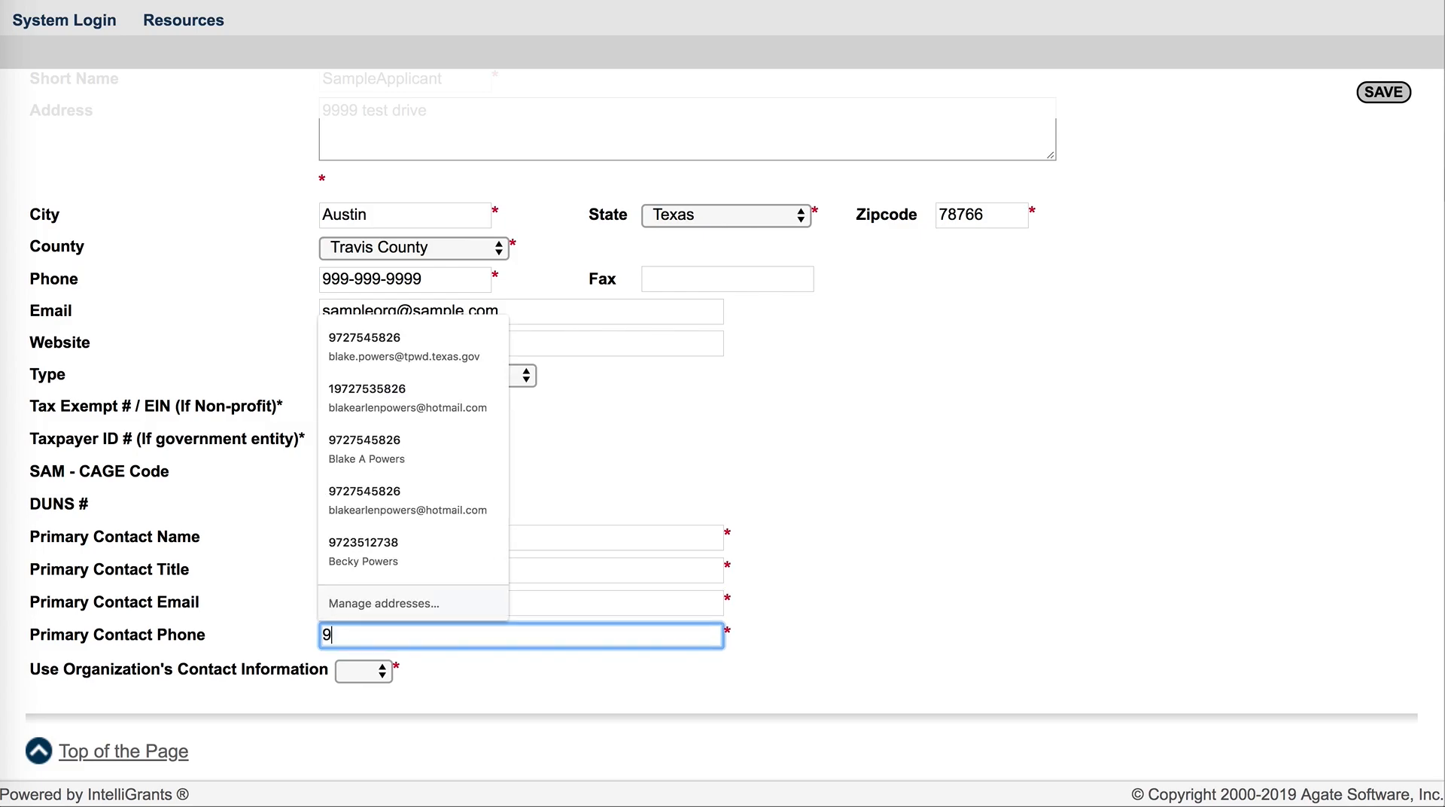
text(99-999)
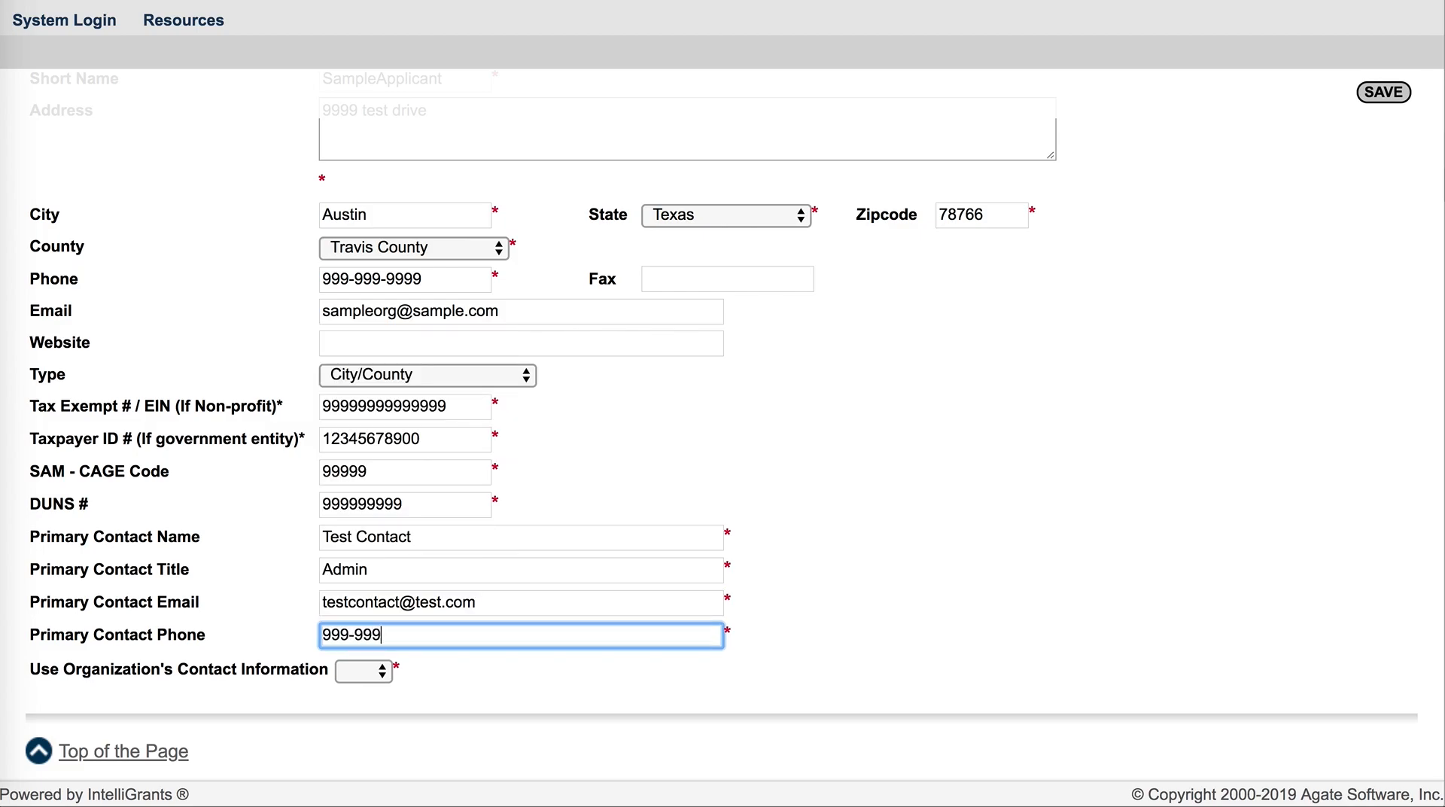
text(-9999)
Set Use Organization's Contact Information to No
click(382, 678)
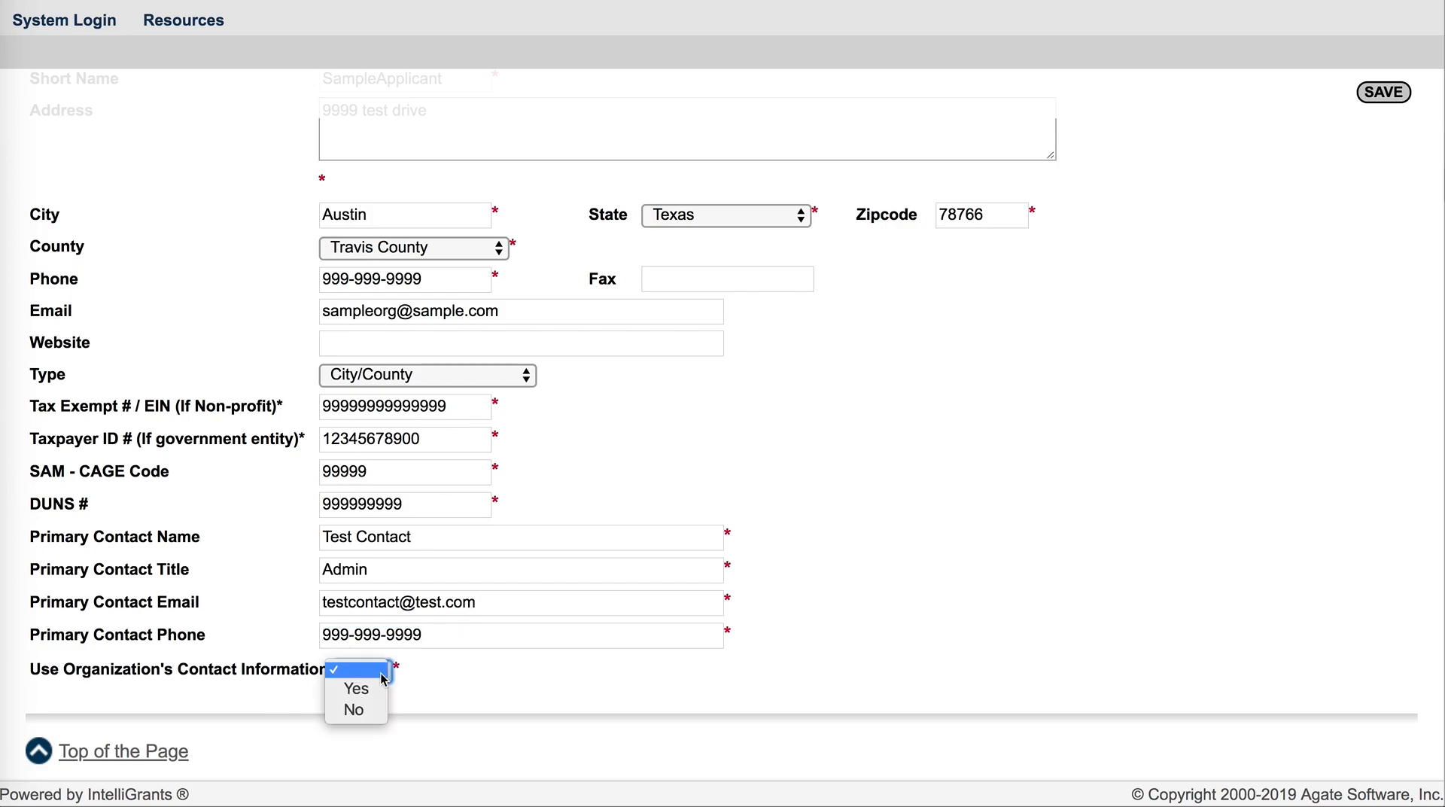
click(354, 710)
scroll(642, 590, down, 5)
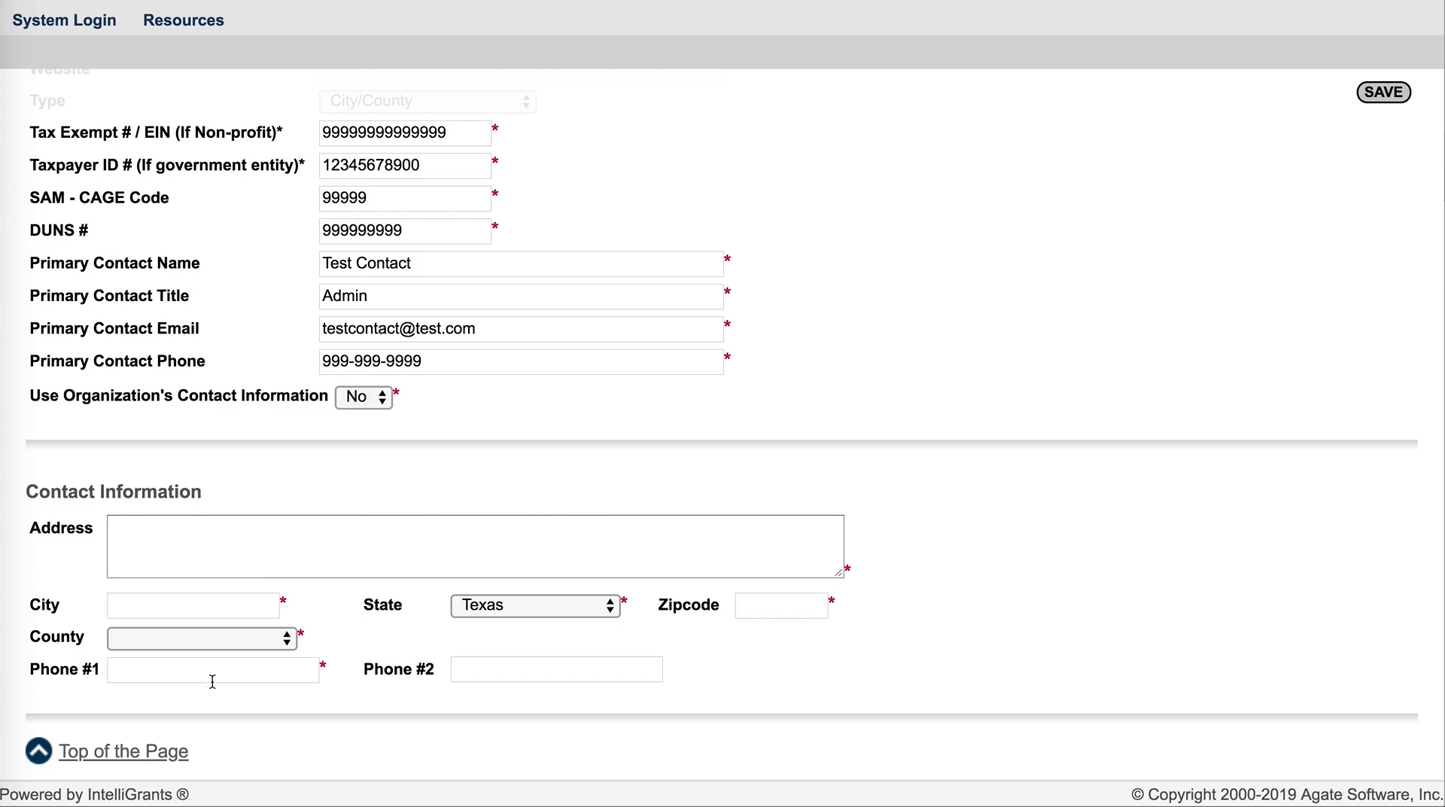
scroll(609, 442, up, 2)
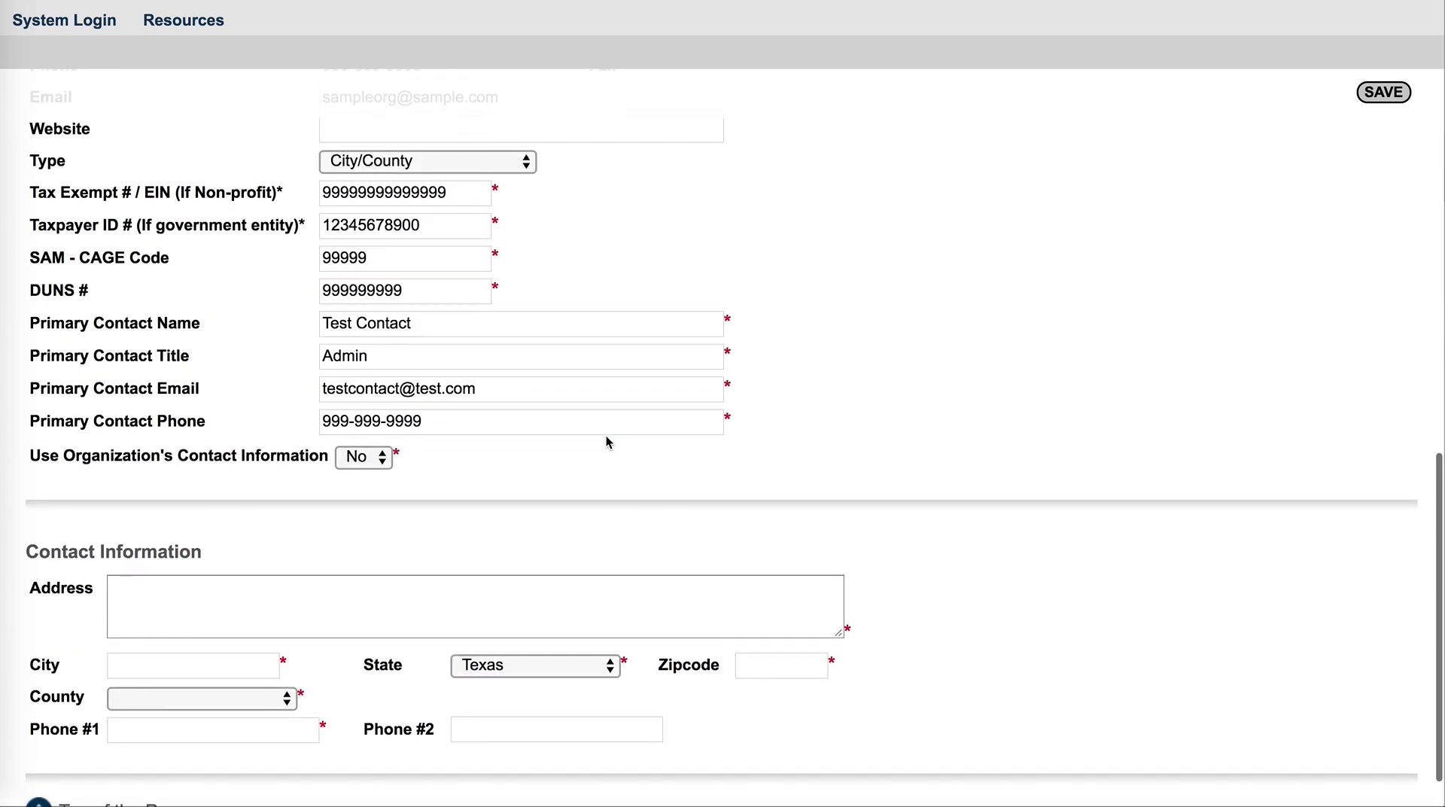
Change Use Organization's Contact Information to Yes
click(382, 461)
click(357, 438)
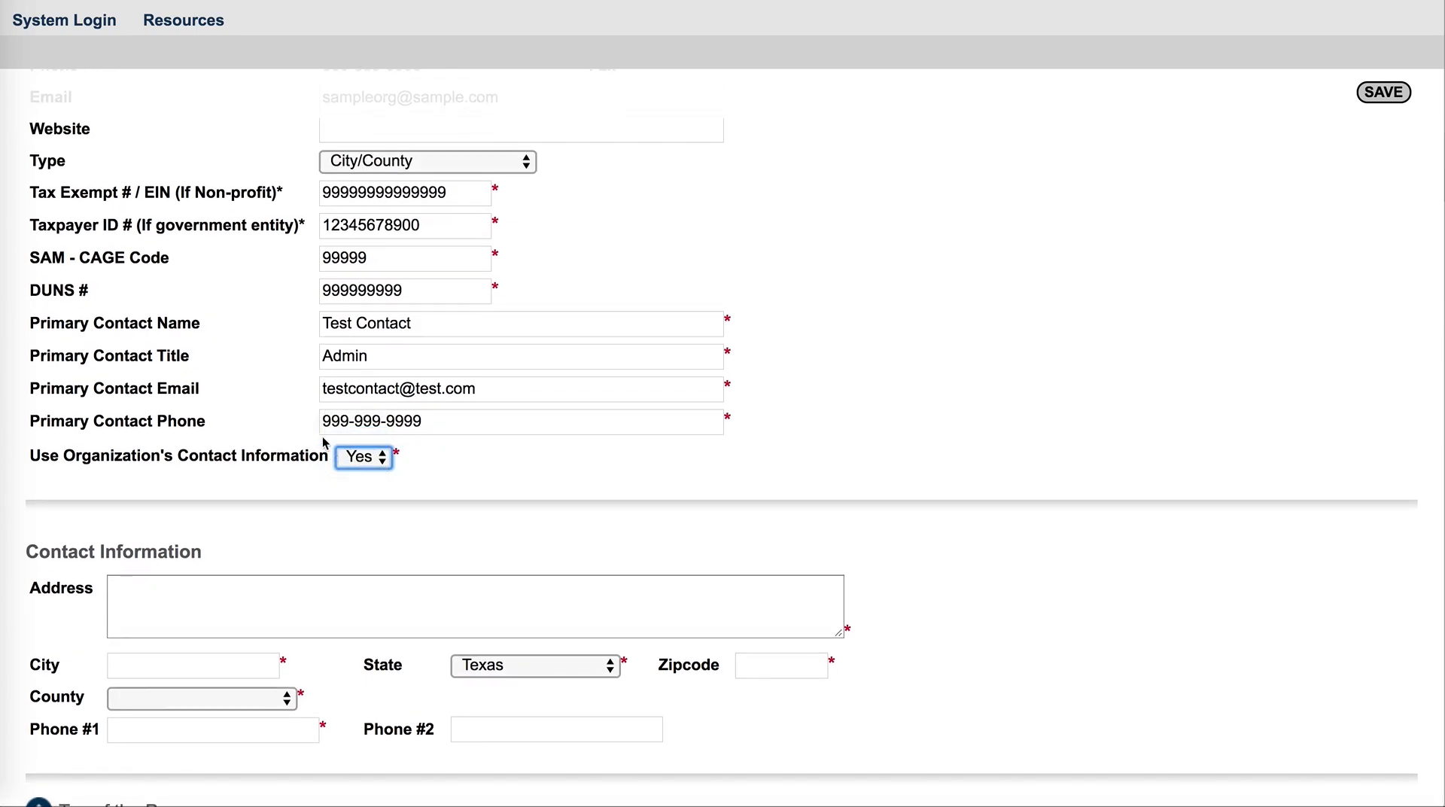
Review the completed registration form and save it
scroll(684, 507, up, 1)
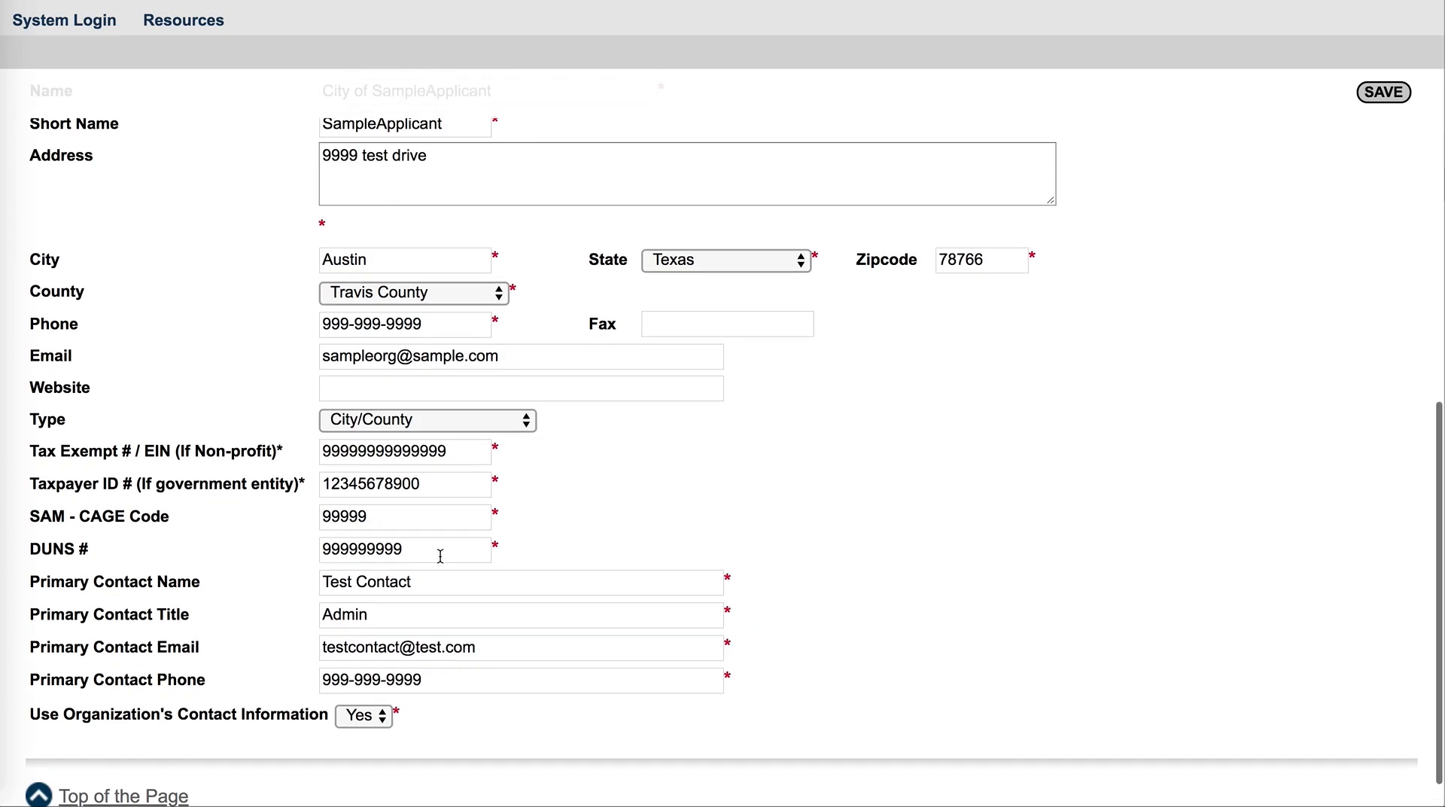
scroll(436, 385, up, 10)
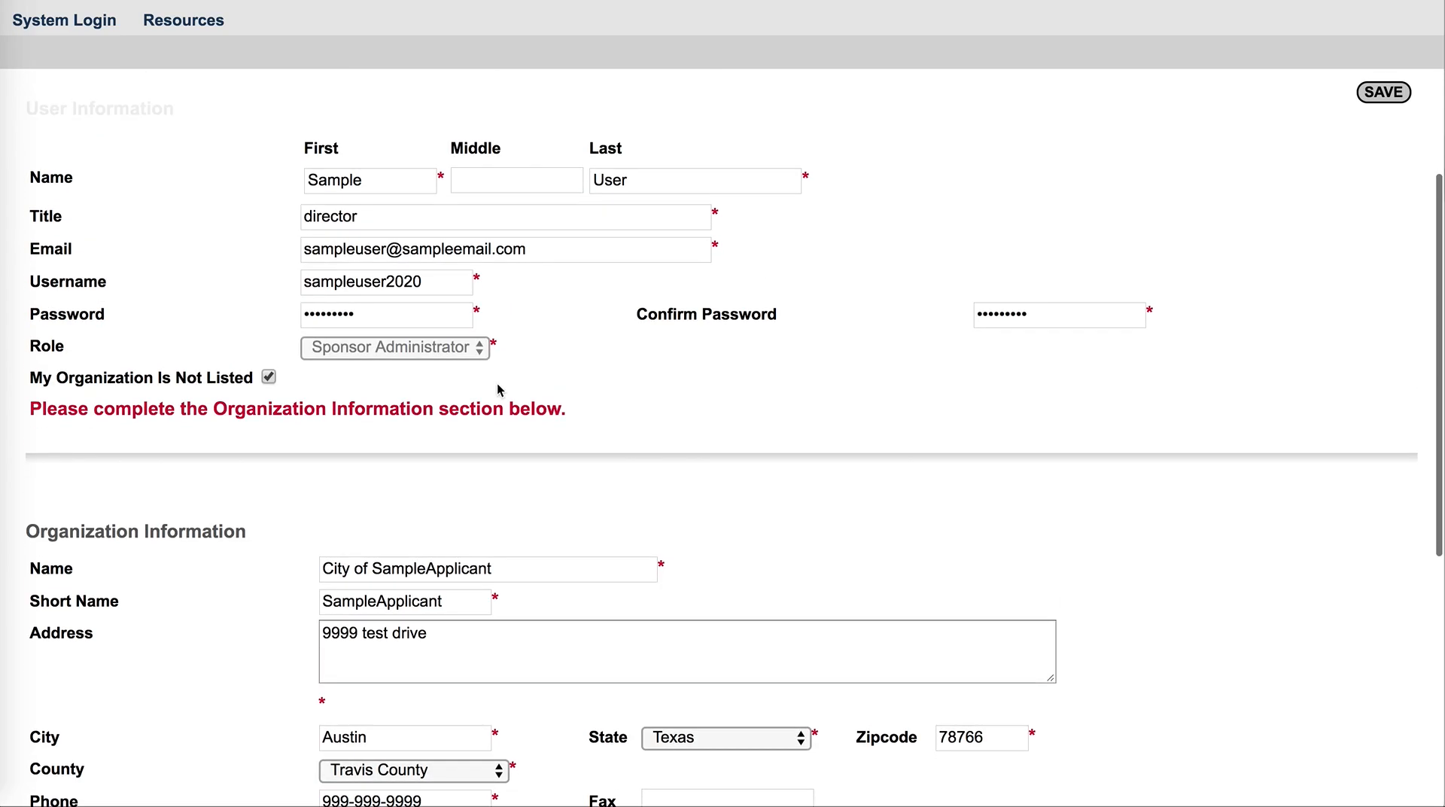
scroll(454, 236, up, 3)
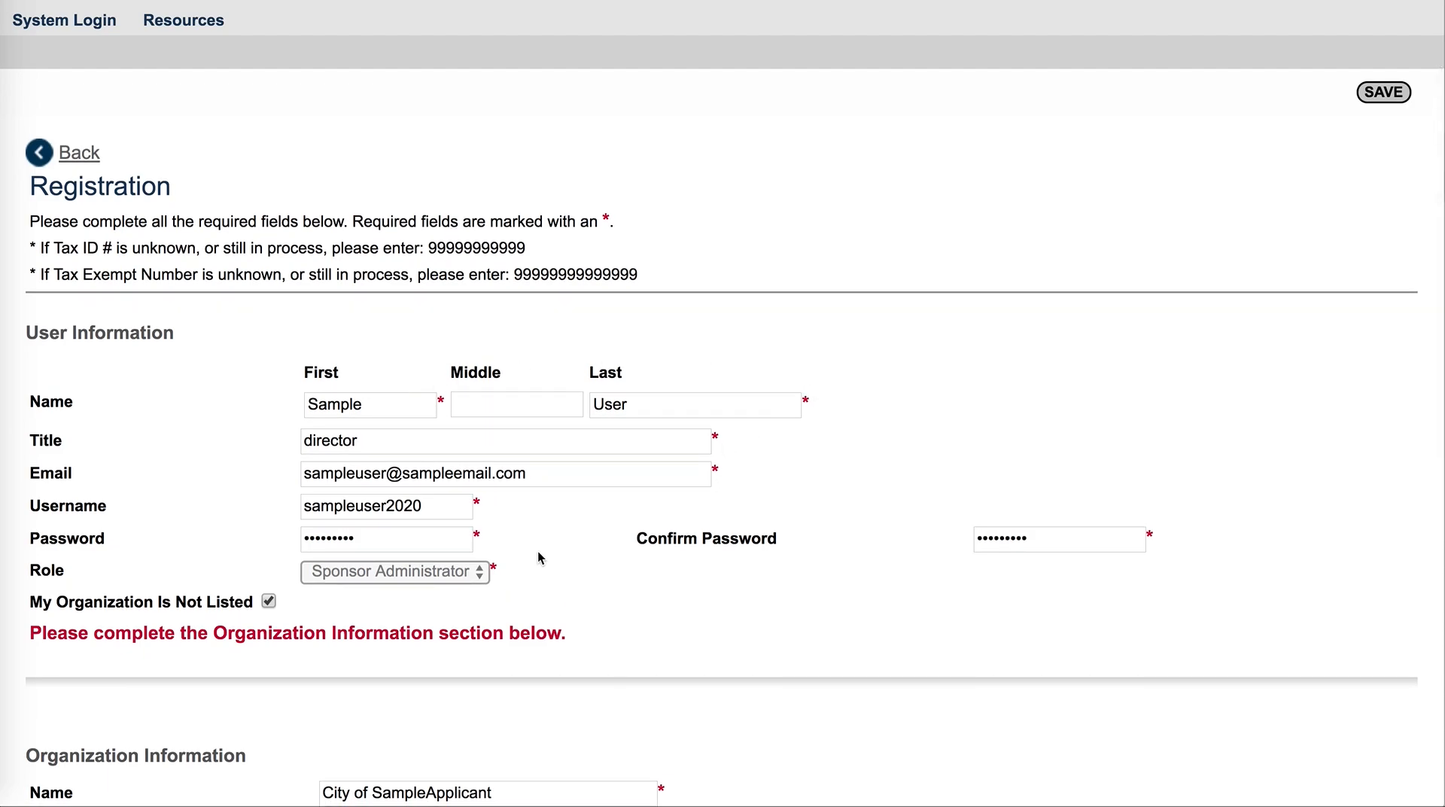
scroll(539, 551, down, 5)
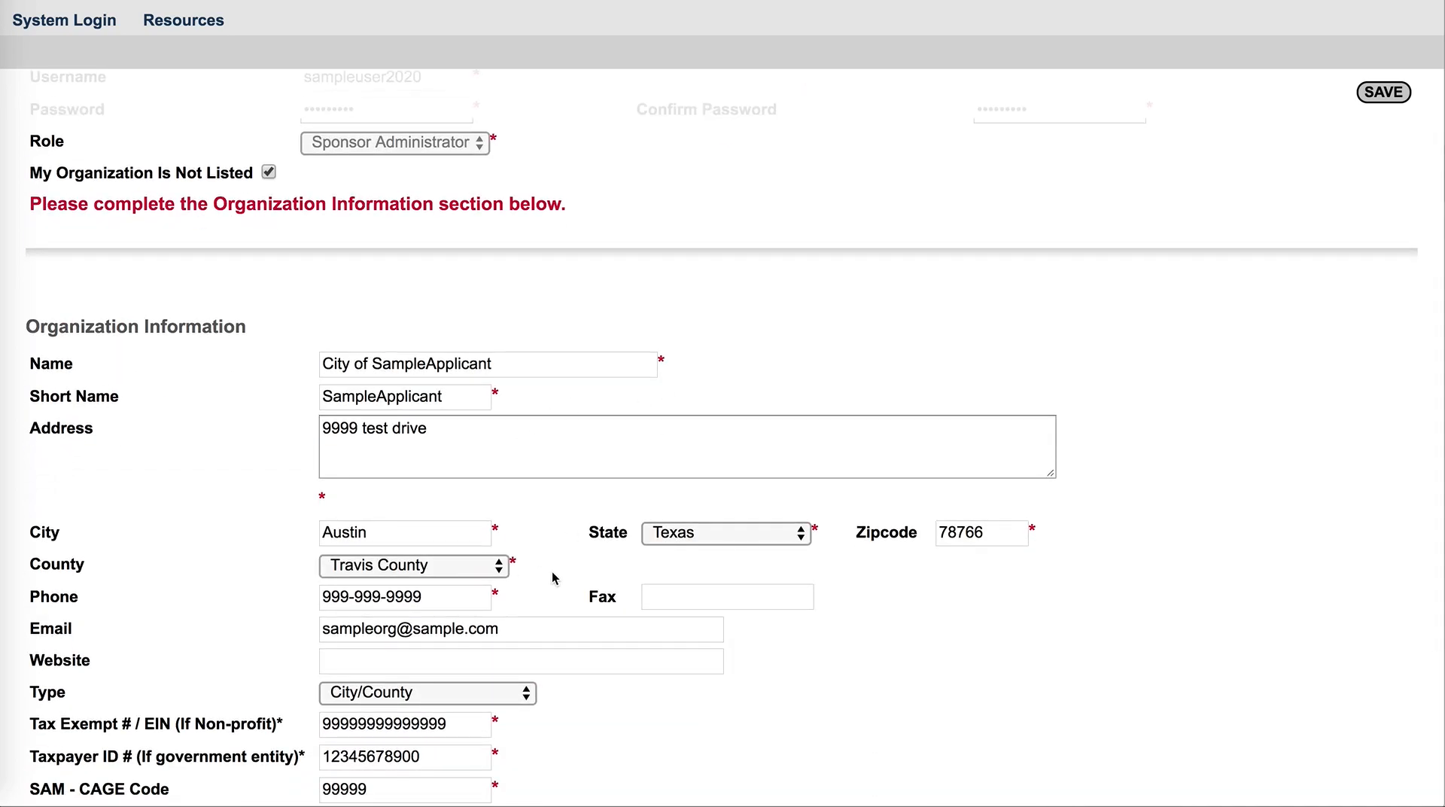
scroll(560, 595, down, 4)
scroll(561, 596, up, 10)
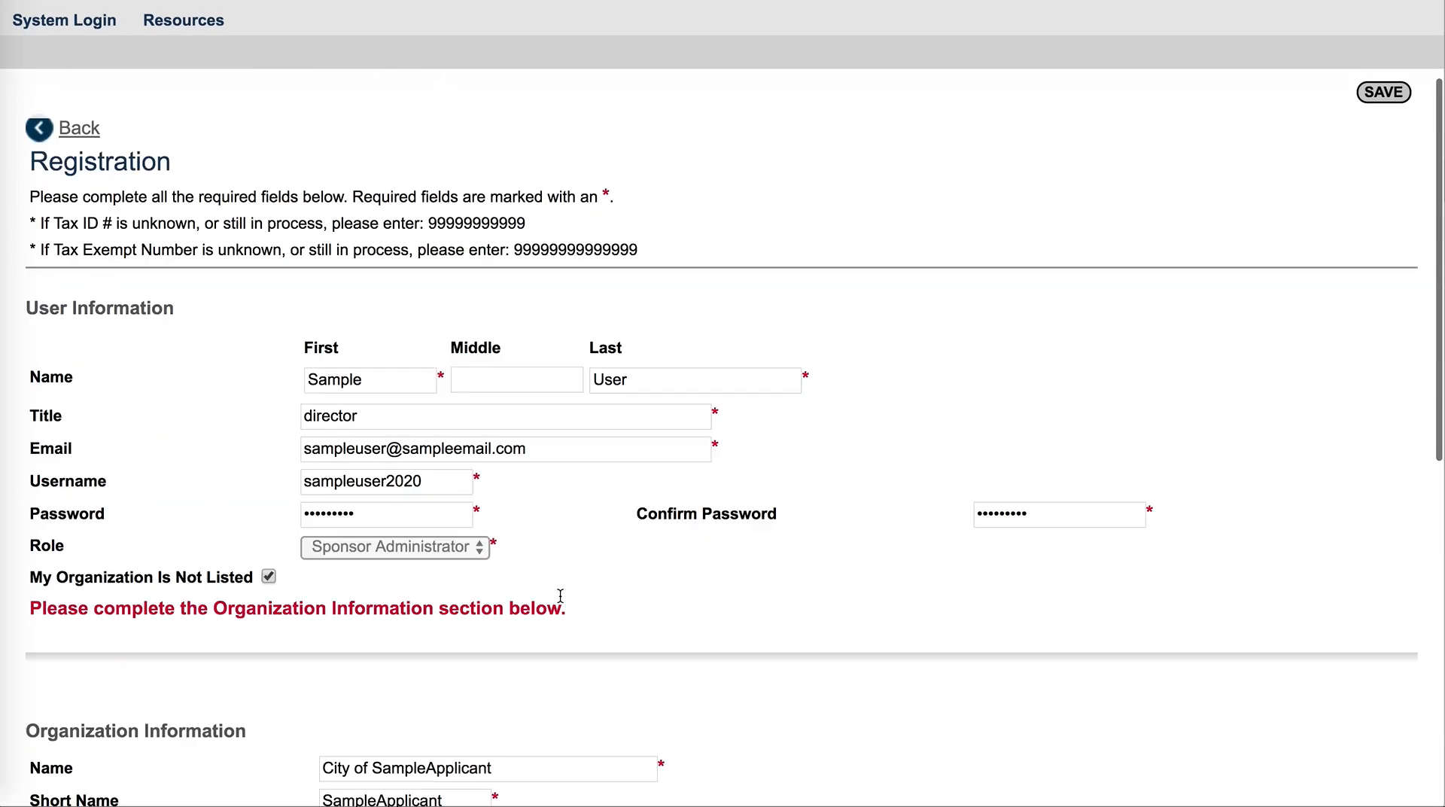
click(1387, 224)
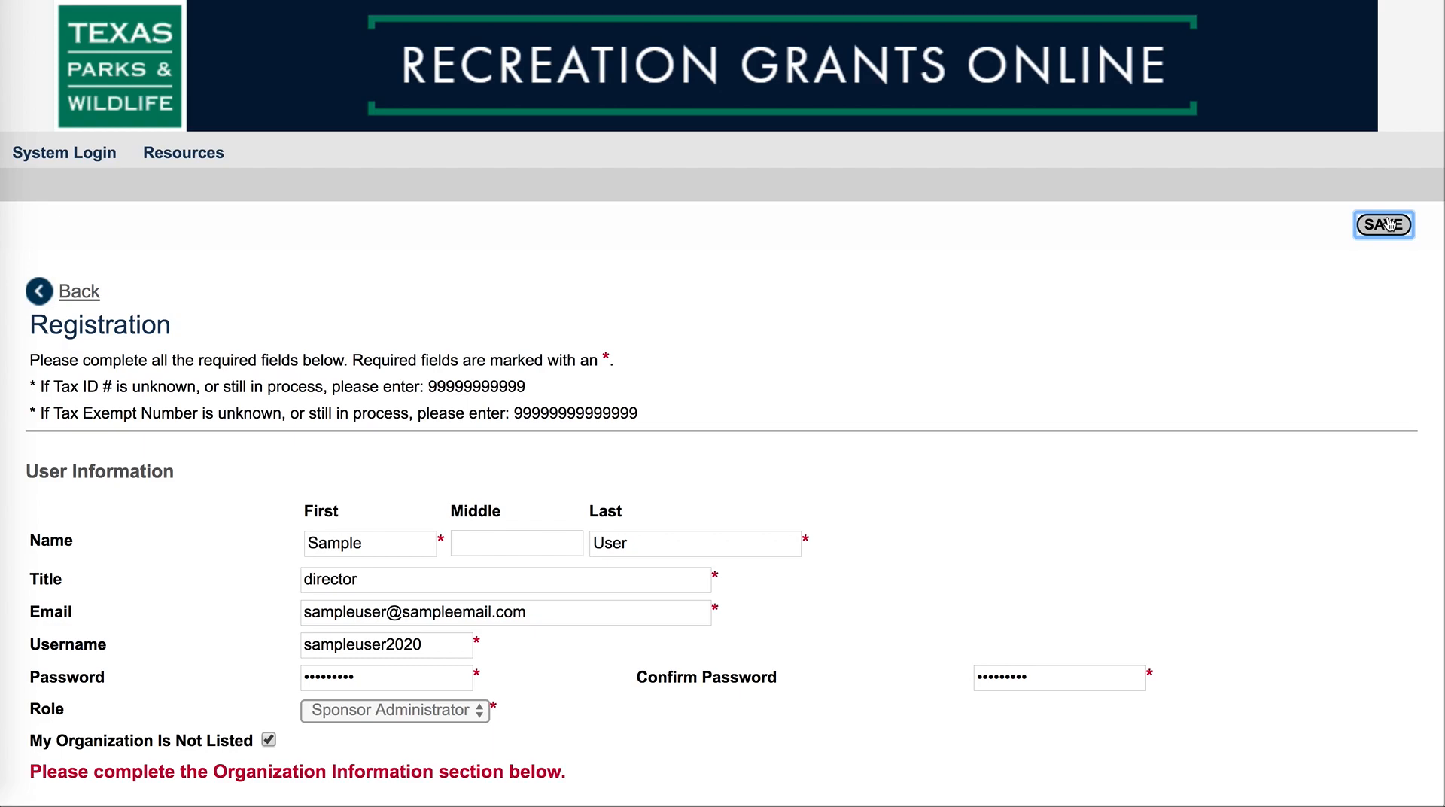